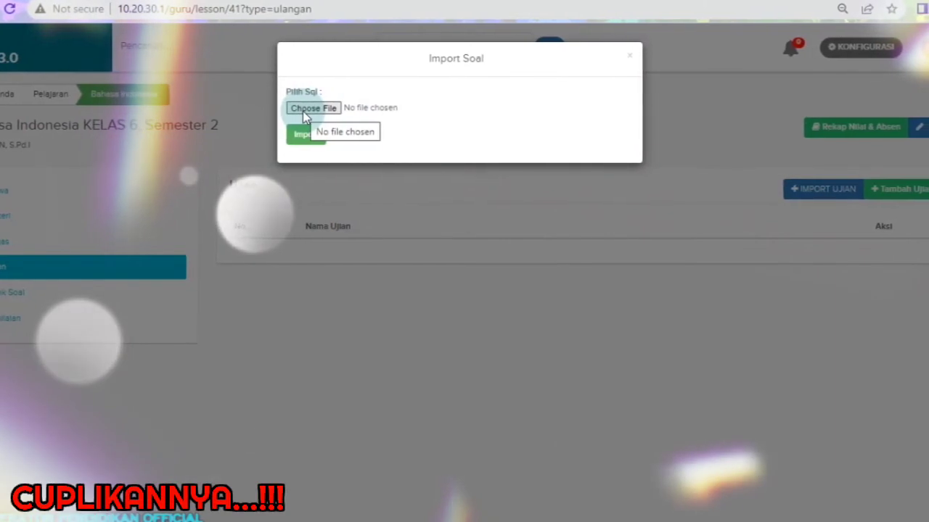
- Import UM_B._INDONISIA_2021.2022.sql from Downloads into the Bahasa Indonesia Kelas 6 exams
left_click(305, 113)
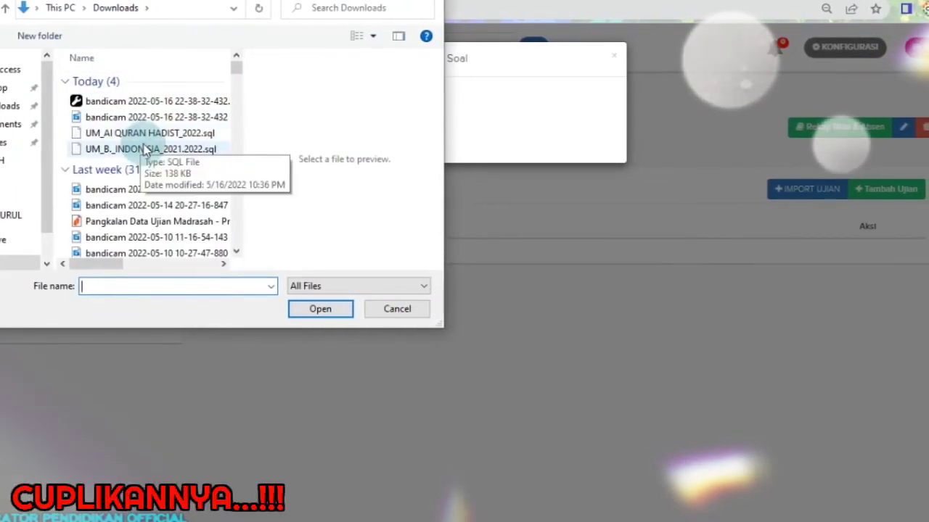
left_click(120, 149)
left_click_drag(97, 263, 145, 273)
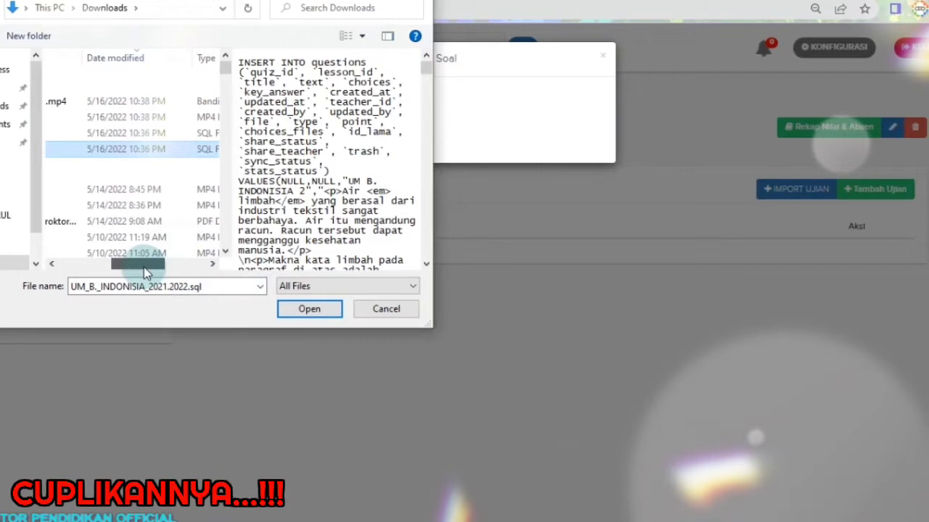
left_click(309, 311)
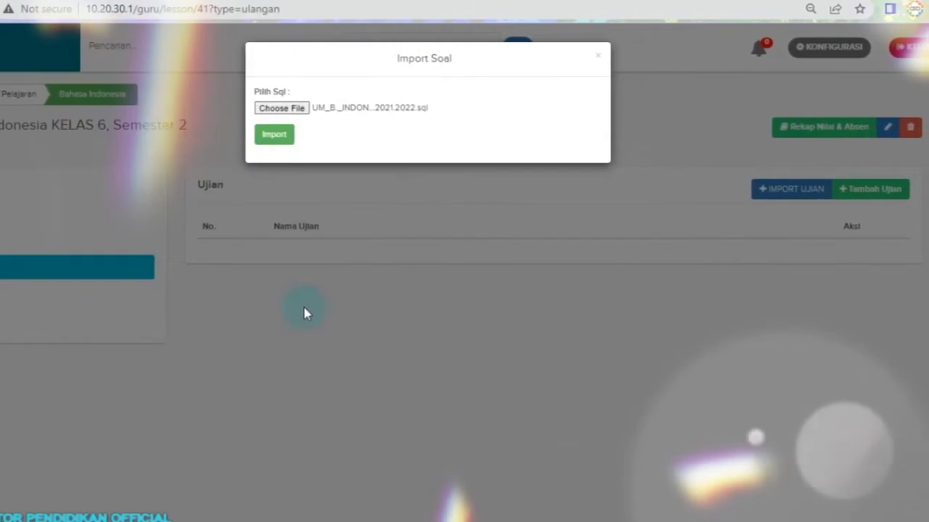
left_click(270, 138)
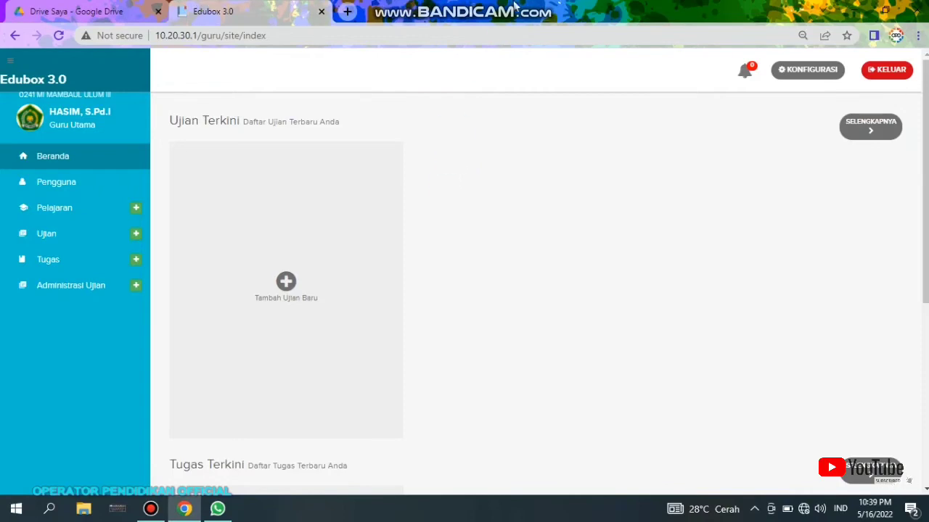
- Go to Administrasi Ujian and delete the 2020/2021 exam committee entry
mouse_move(513, 6)
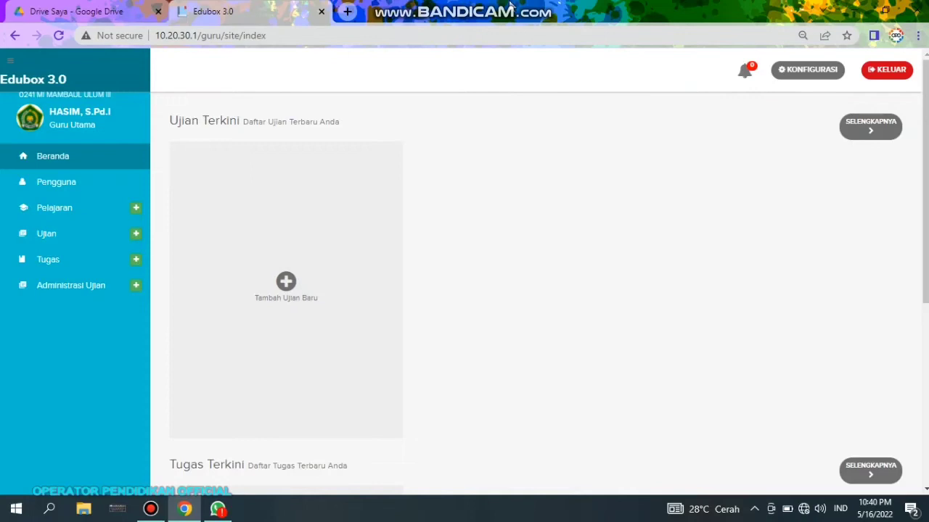
left_click(80, 287)
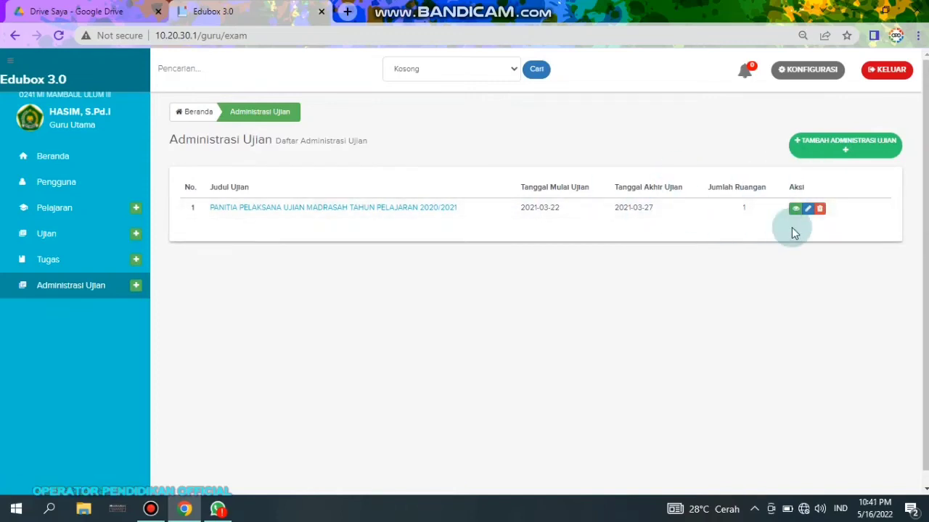
left_click(819, 209)
- Confirm the deletion and start a new exam administration titled 'UJIAN MADRASAH 2021/2022'
left_click(537, 110)
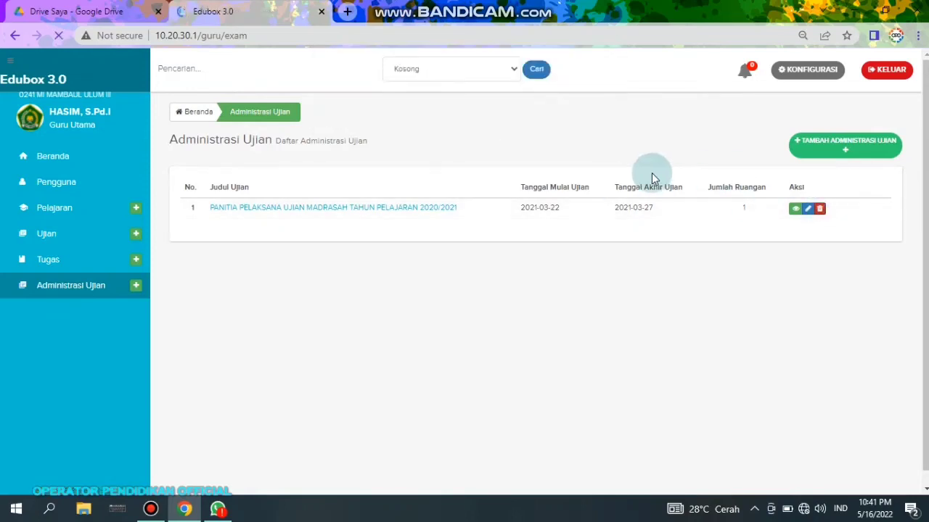
left_click(840, 188)
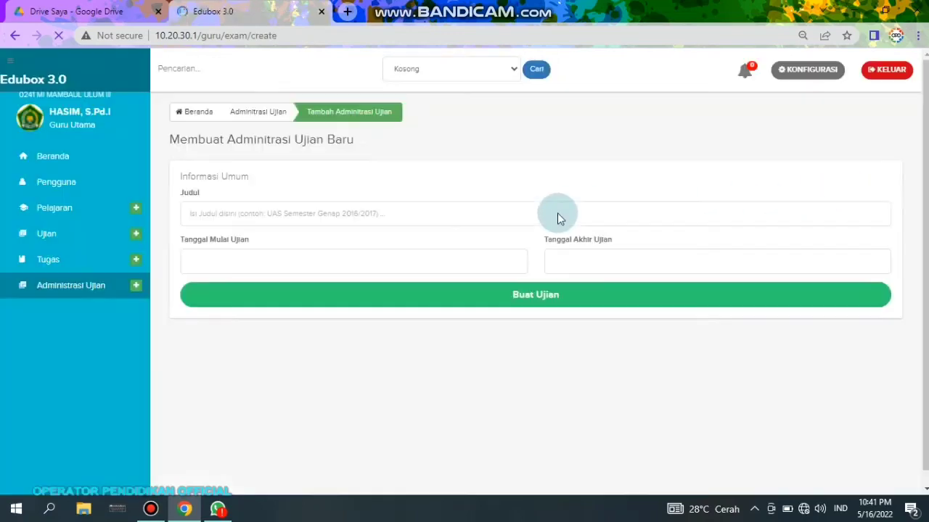
left_click(402, 214)
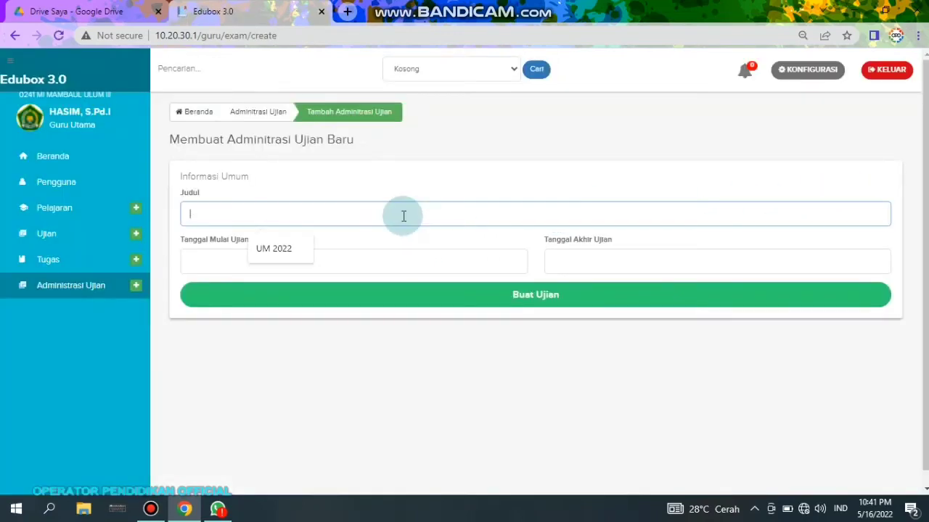
left_click(301, 252)
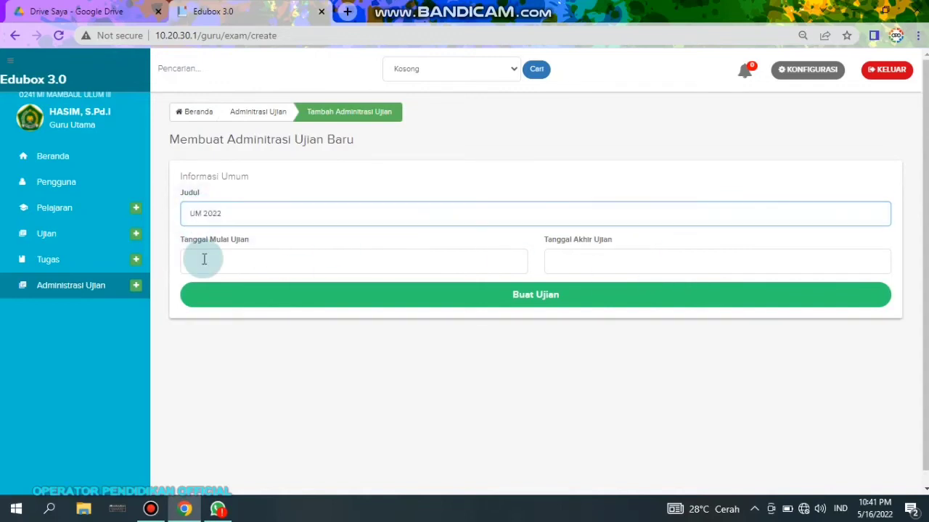
type("JIAN MADRASAH")
left_click(280, 212)
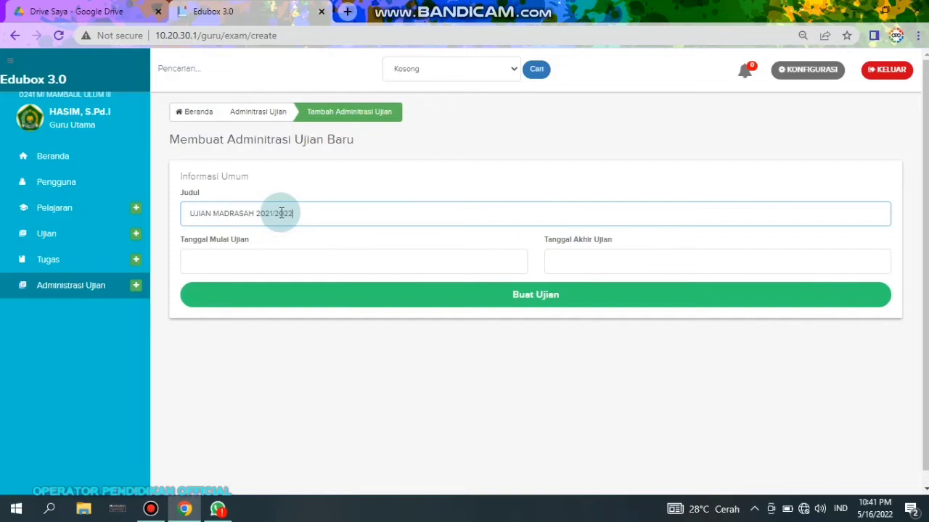
- Set the exam period from 2022-05-17 to 2022-05-23 and create the administration
left_click(270, 261)
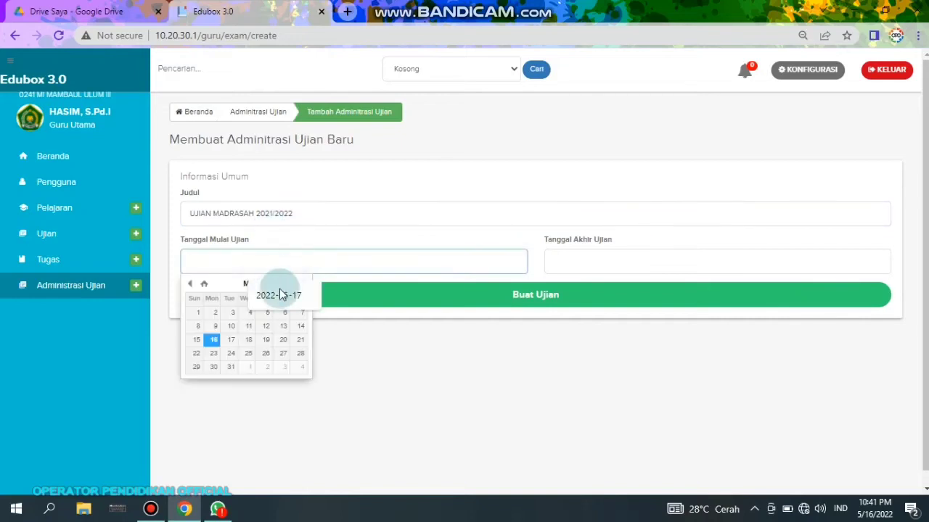
left_click(283, 298)
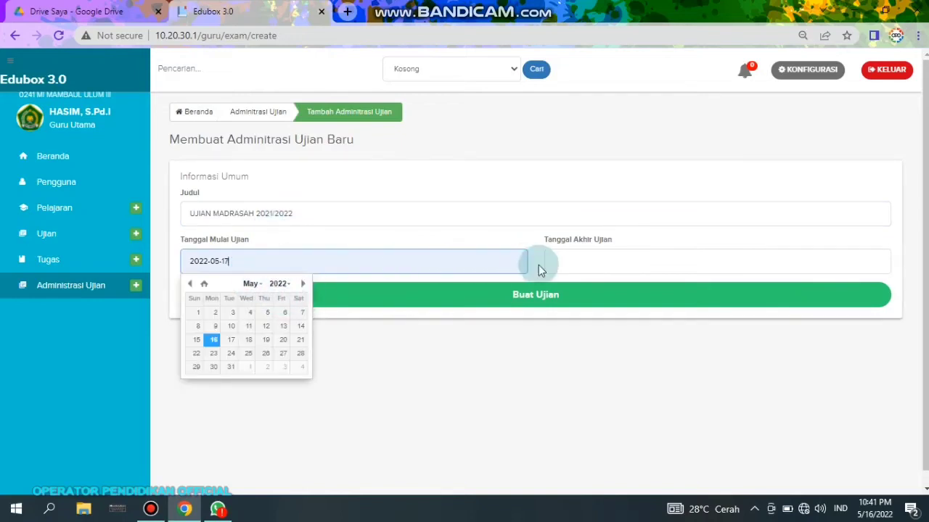
left_click(565, 267)
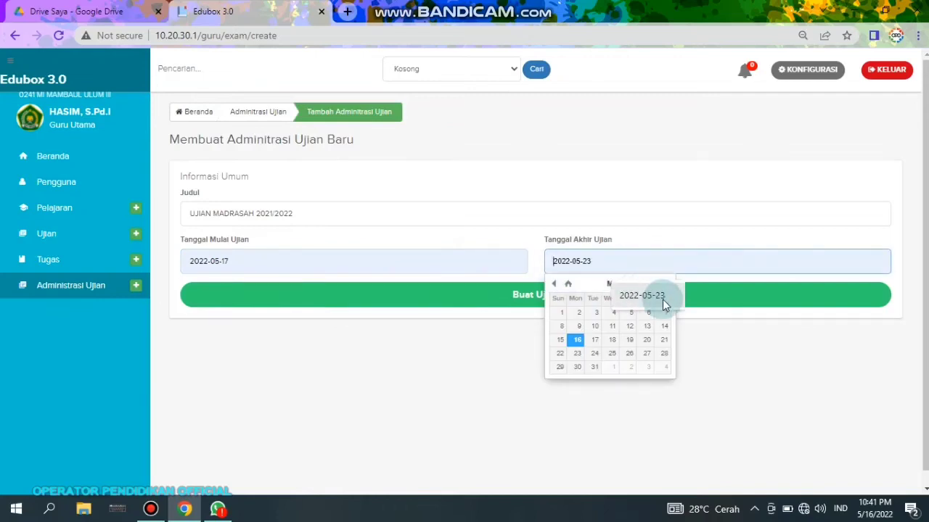
left_click(662, 297)
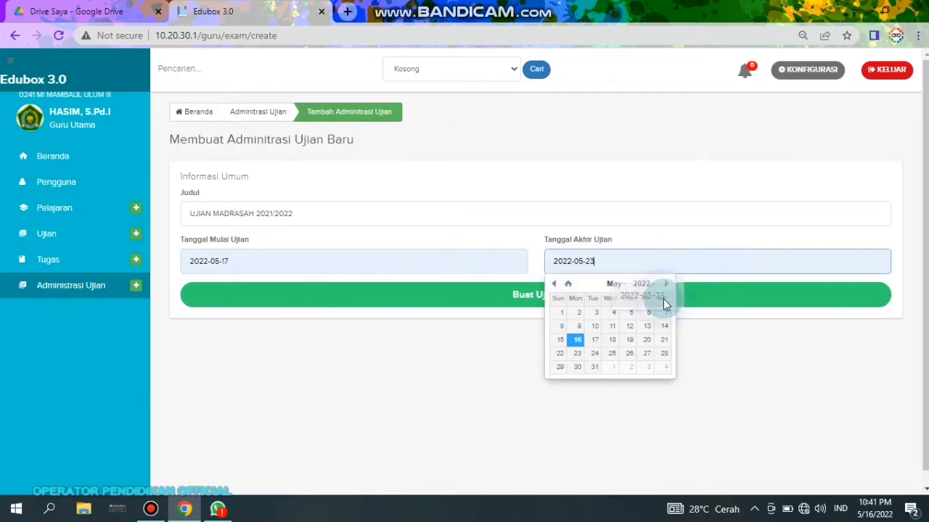
left_click(491, 295)
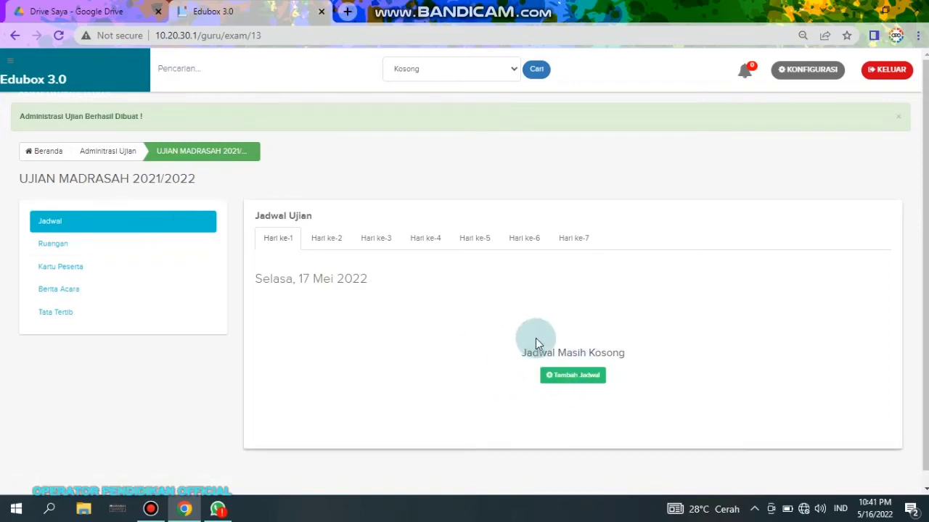
- Add a first-day schedule with Bahasa Indonesia (Wajib A) as the subject
left_click(578, 380)
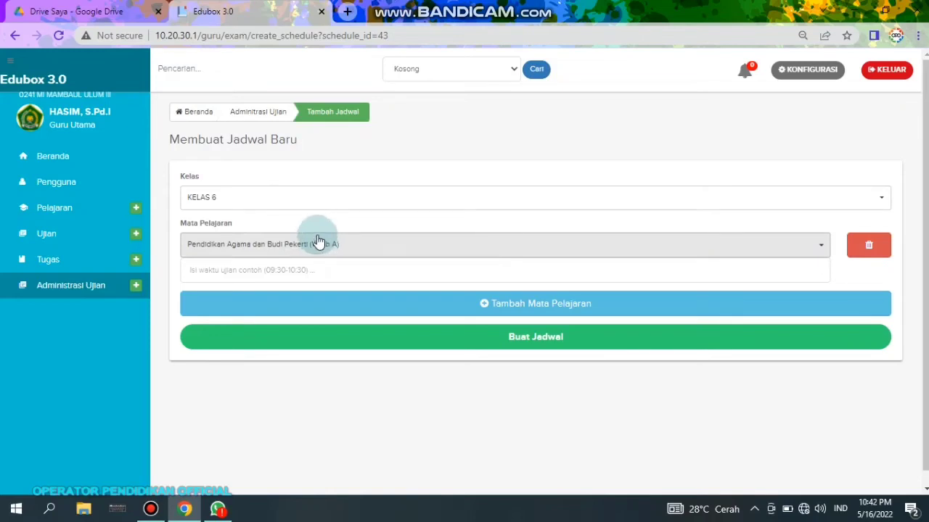
left_click(317, 245)
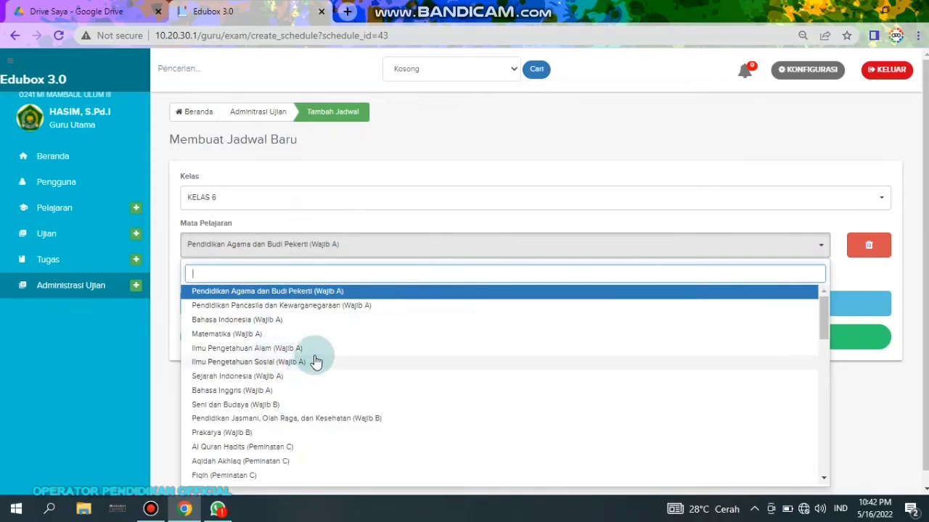
left_click(248, 320)
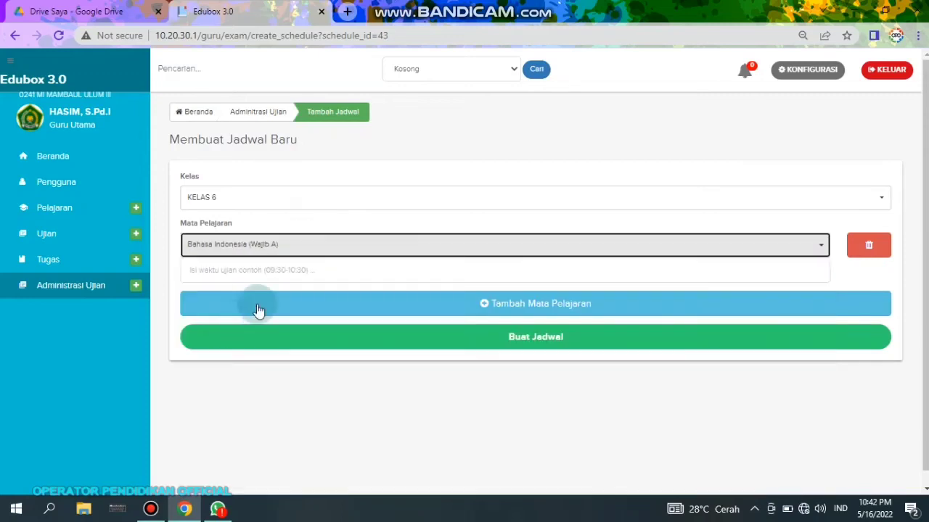
left_click(283, 270)
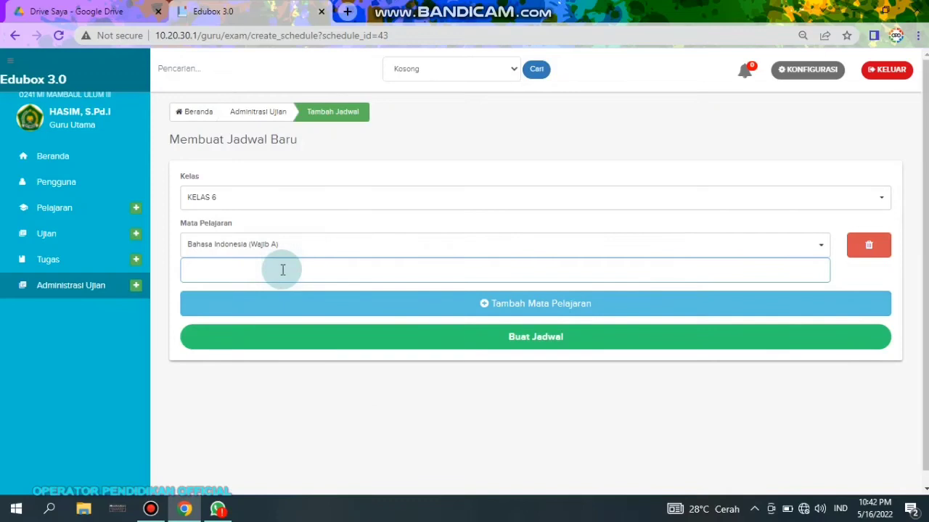
- Assign the schedule to KELAS 6 with time 07:30-09:00 and save it
left_click(363, 202)
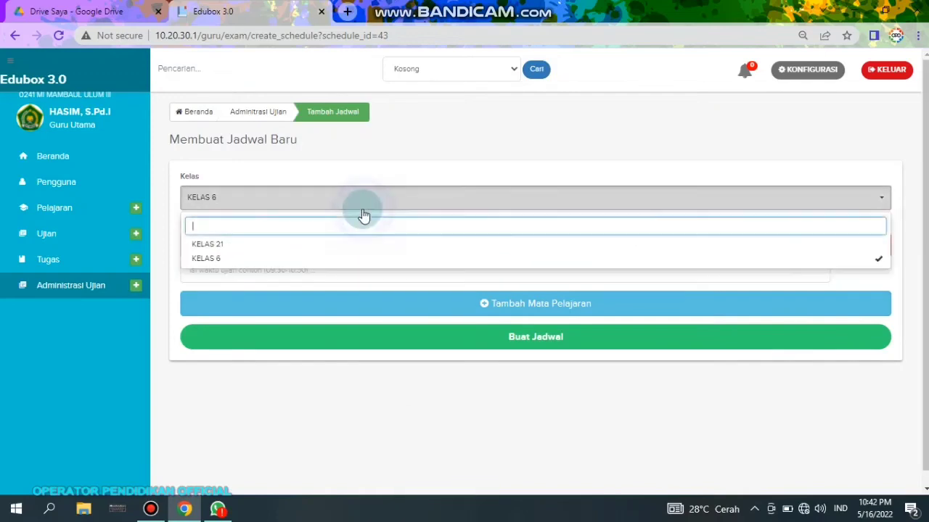
left_click(290, 257)
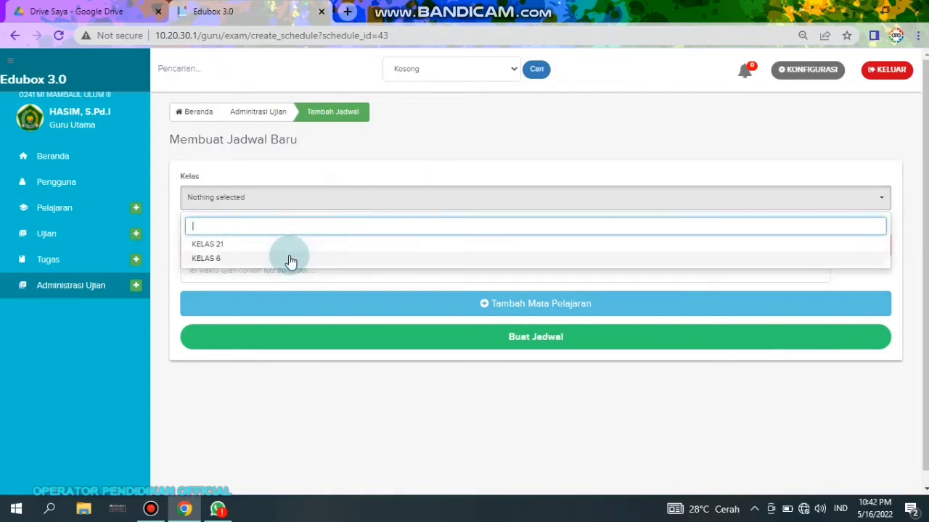
left_click(260, 261)
left_click(207, 260)
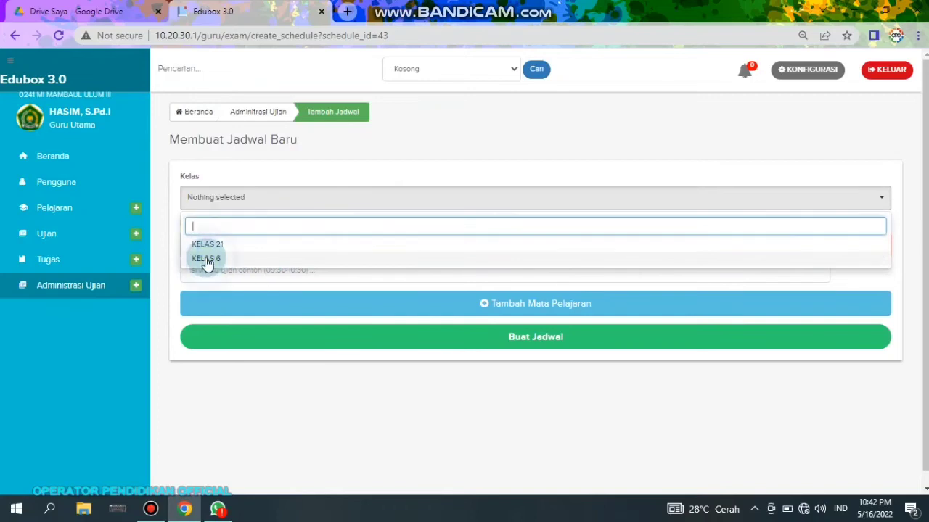
left_click(264, 237)
left_click(200, 259)
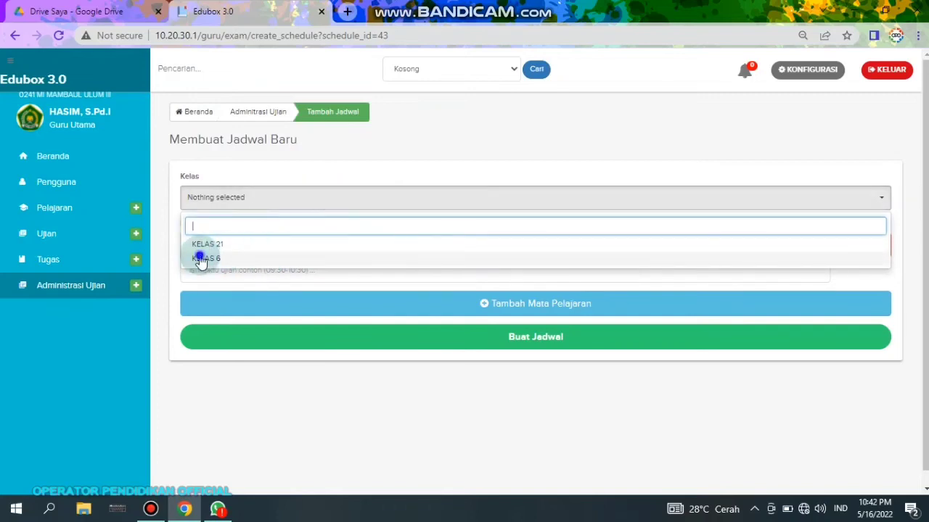
left_click(369, 167)
left_click(293, 267)
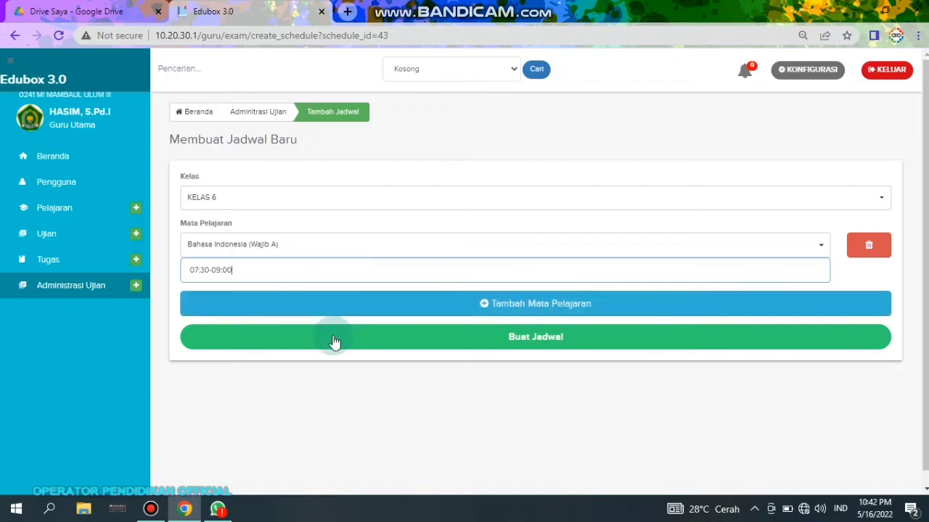
left_click(519, 338)
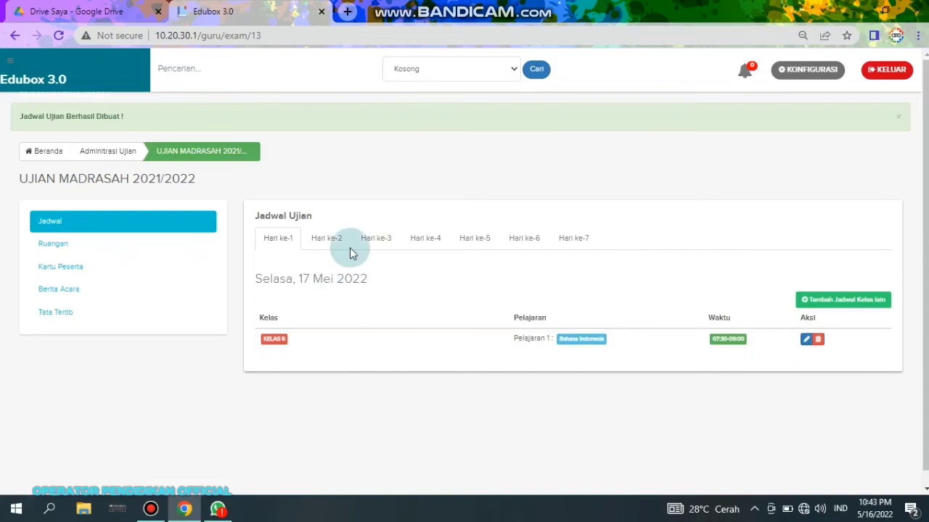
- Leave the extra schedule slot and reopen UJIAN MADRASAH 2021/2022 from Administrasi Ujian
left_click(825, 304)
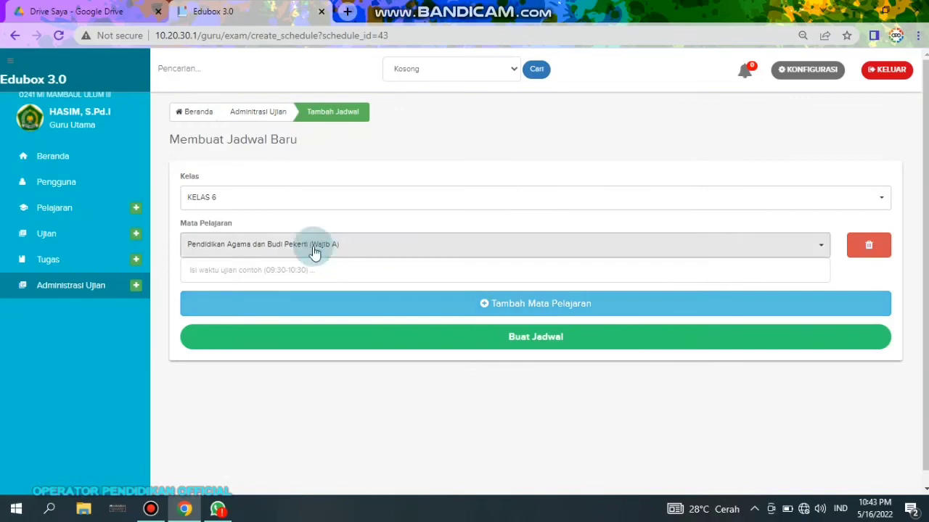
left_click(545, 307)
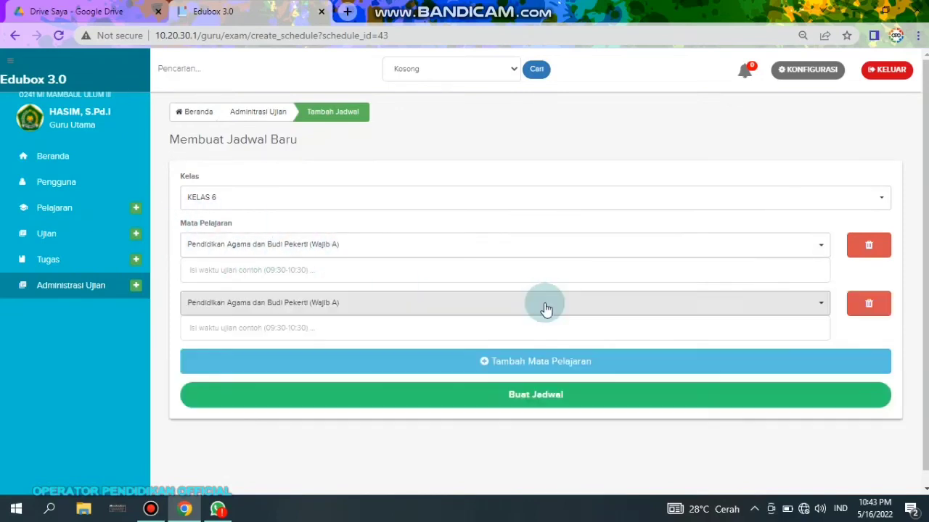
left_click(80, 290)
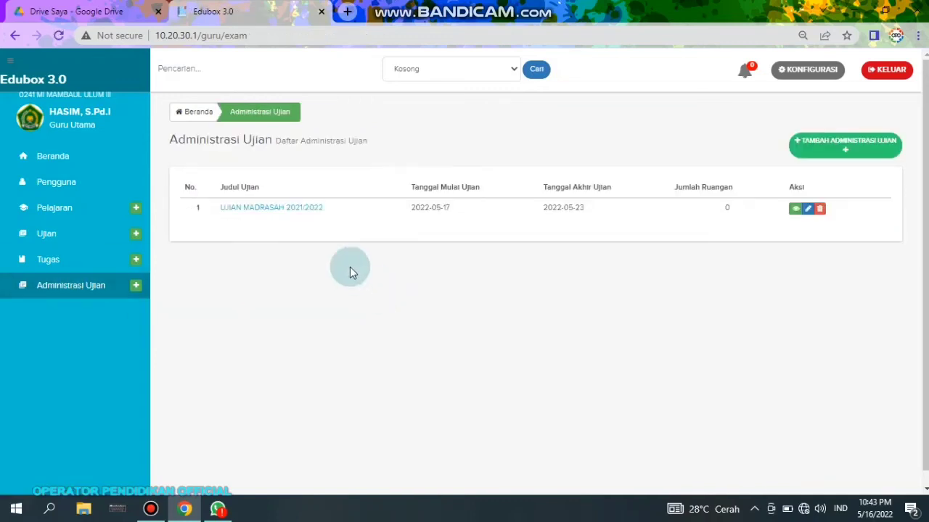
left_click(266, 209)
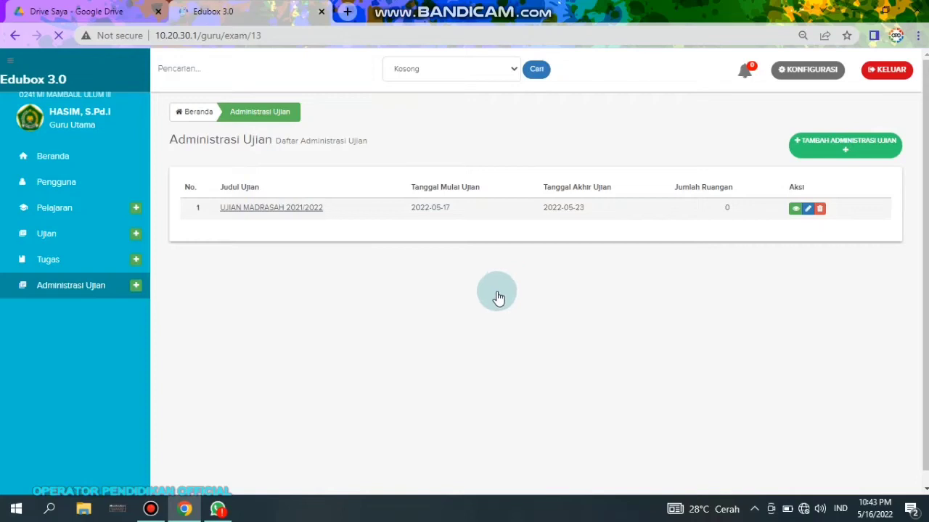
- Delete the old Kelas 6 schedule and start a new one: Bahasa Indonesia, 07:30-09:00
left_click(817, 300)
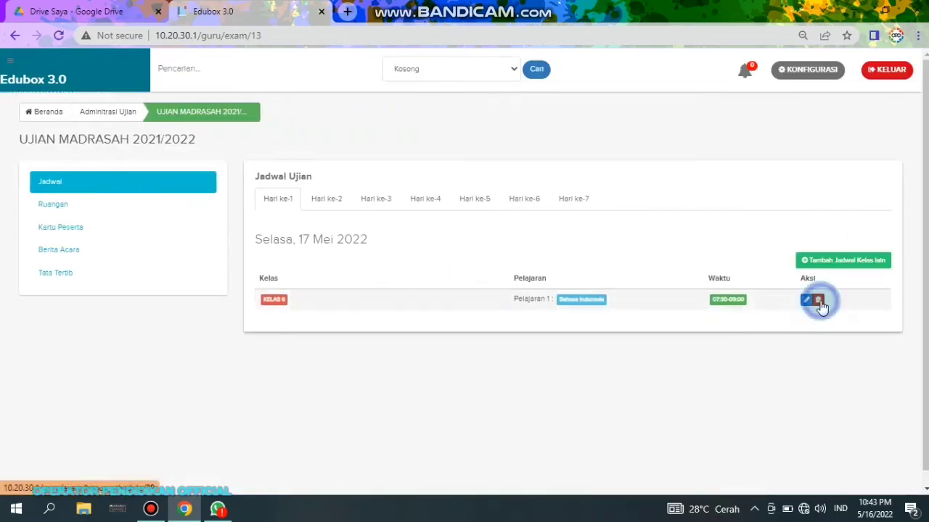
left_click(532, 114)
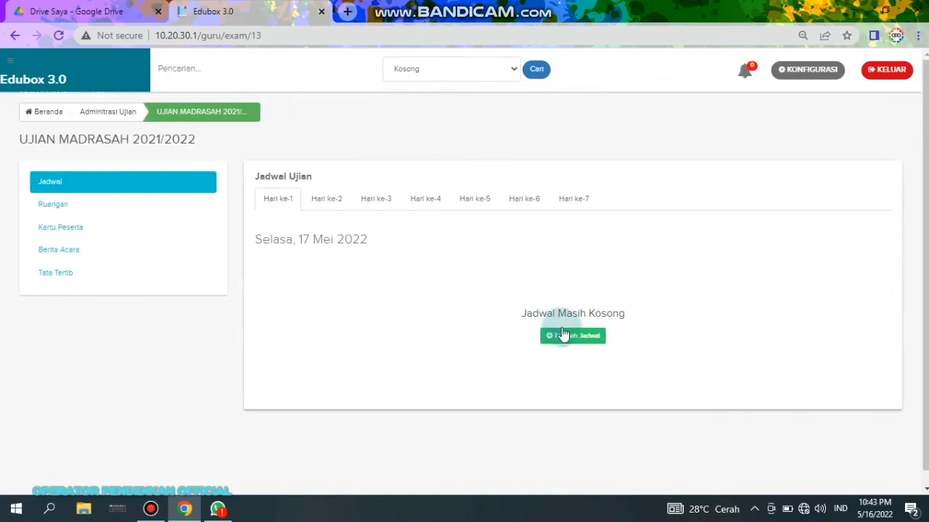
left_click(566, 336)
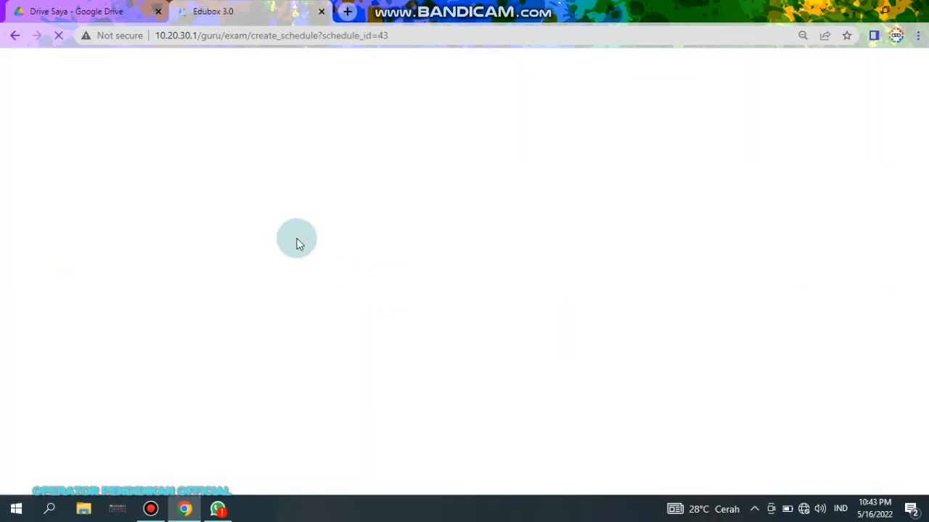
left_click(320, 235)
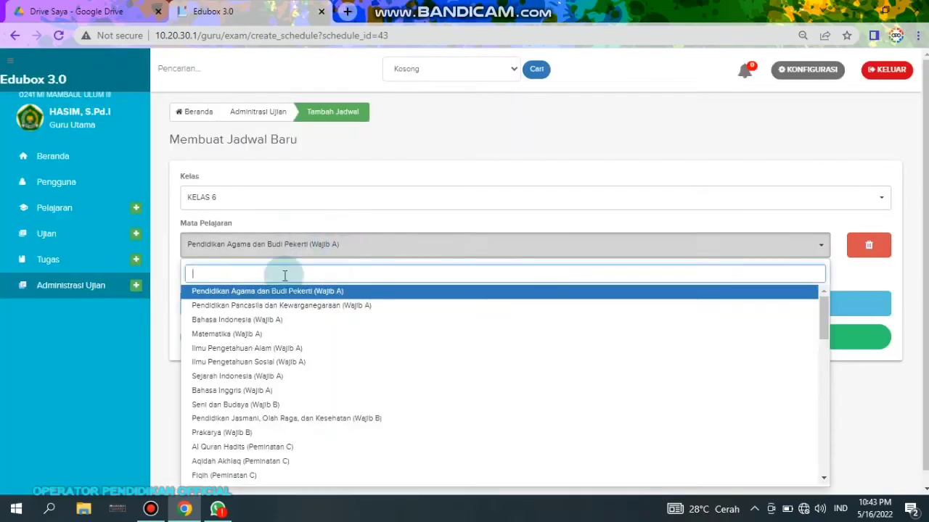
left_click(245, 325)
left_click(249, 268)
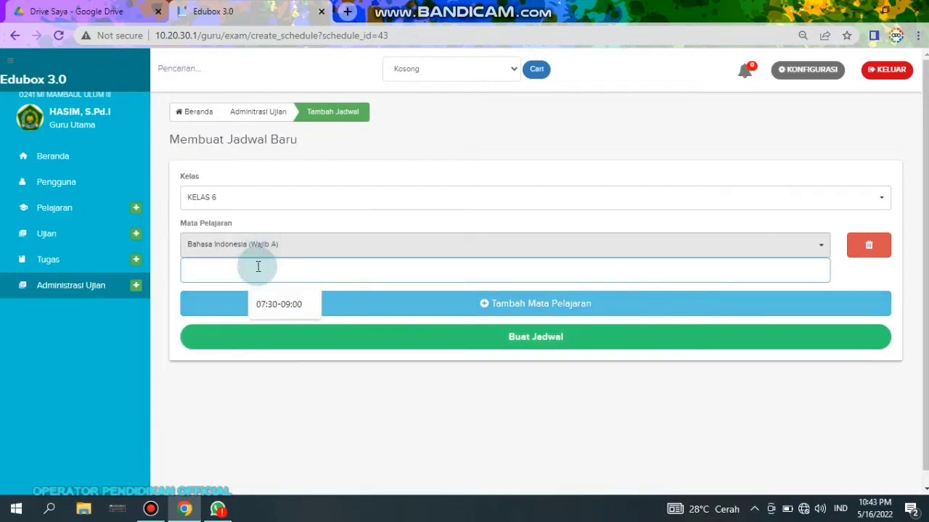
left_click(267, 303)
- Add Al Quran Hadits at 09:30-11:00 as the second subject and save the schedule
left_click(515, 317)
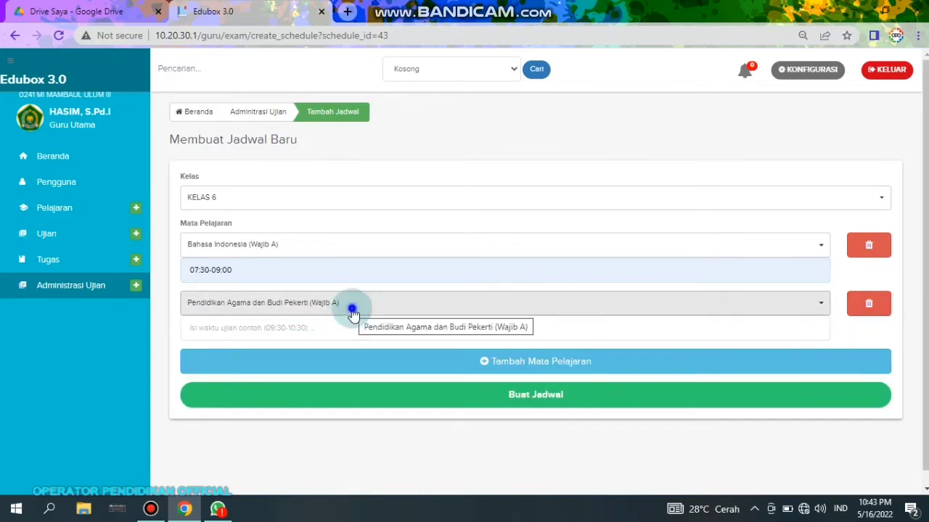
left_click(351, 311)
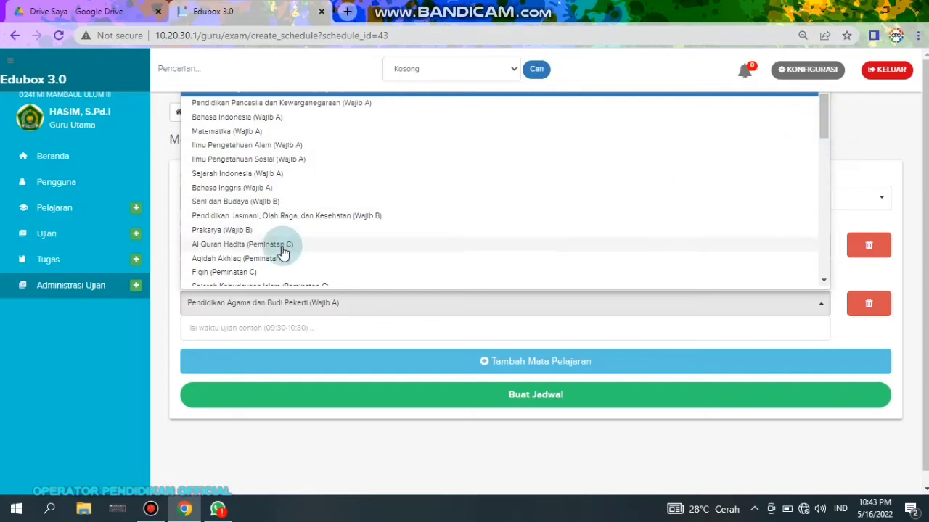
left_click(242, 248)
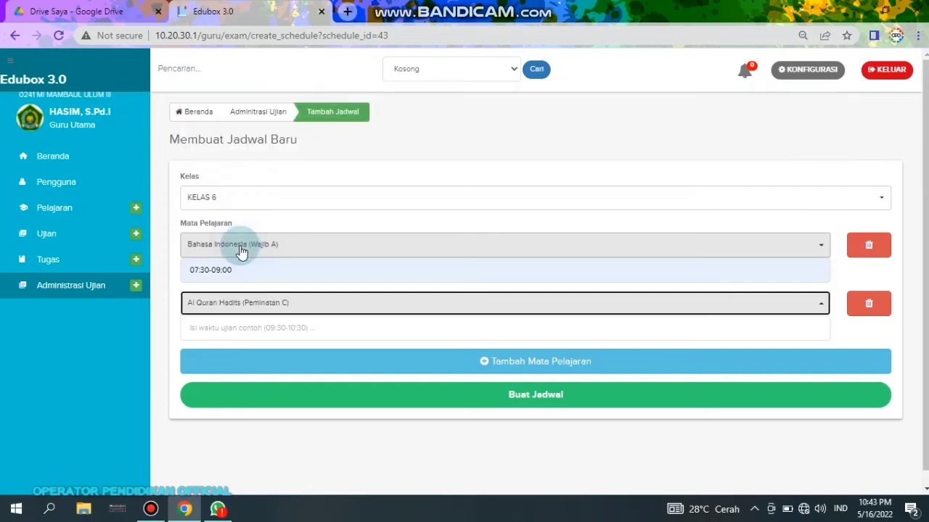
left_click(270, 327)
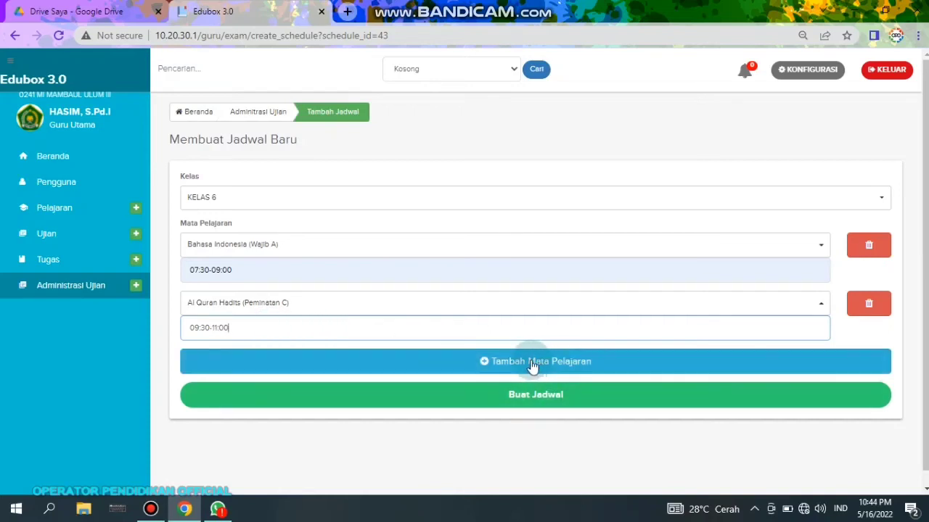
left_click(524, 400)
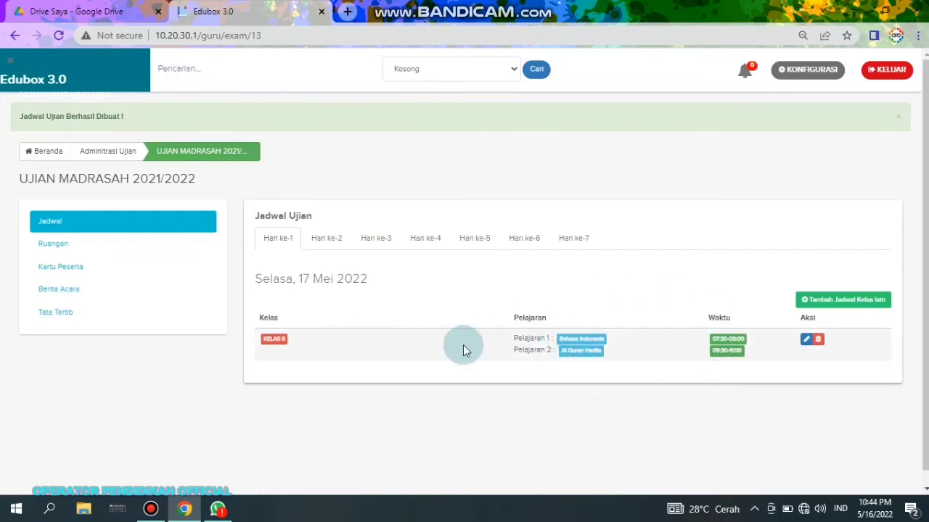
- Start a new exam room under Ruangan for class KELAS 6
left_click(87, 250)
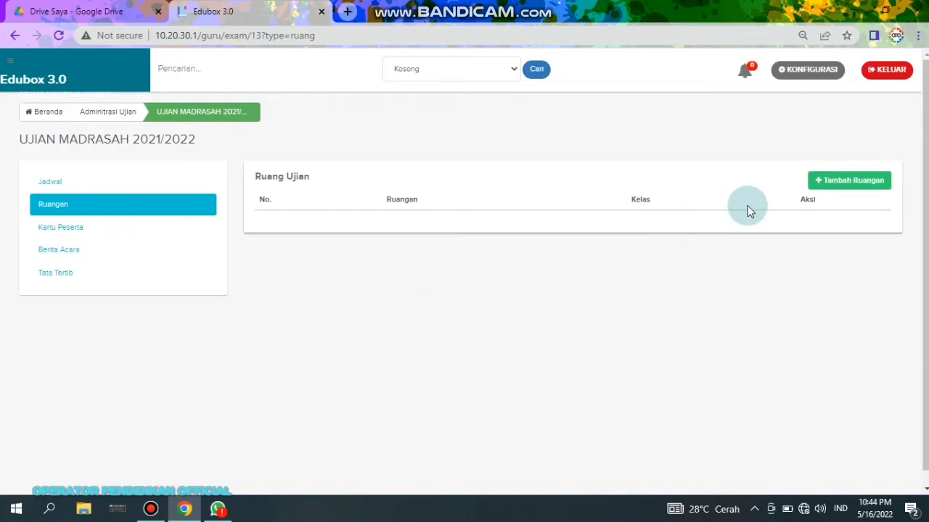
left_click(848, 182)
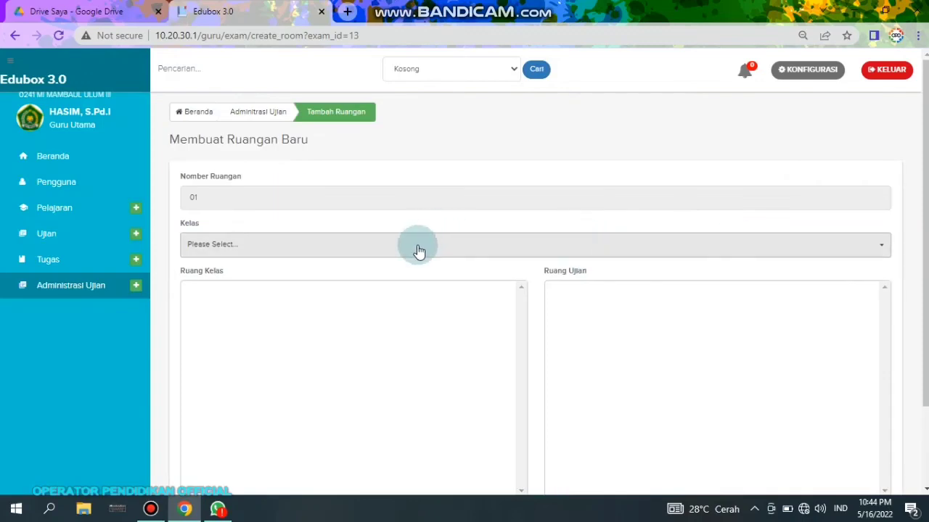
left_click(418, 251)
left_click(249, 306)
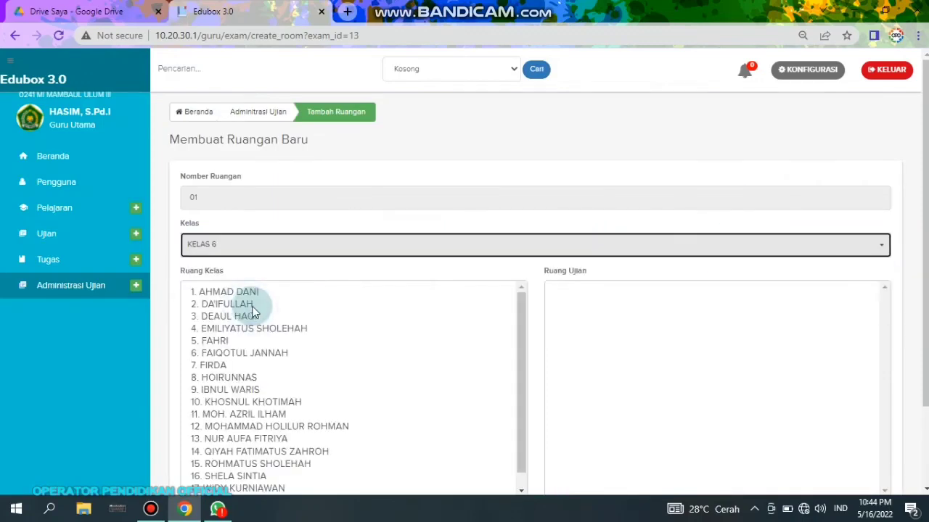
scroll(600, 377, "down", 3)
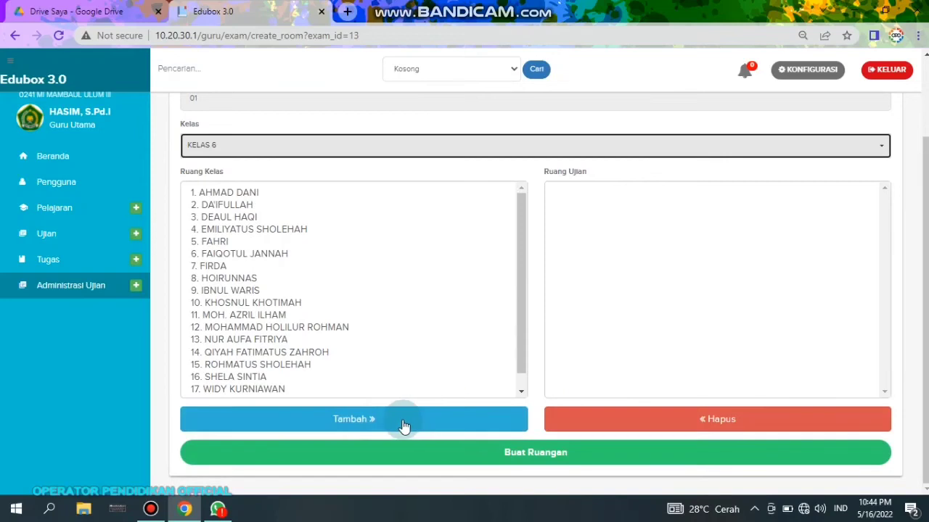
- Move all KELAS 6 students into room 01 and save the room
left_click(404, 425)
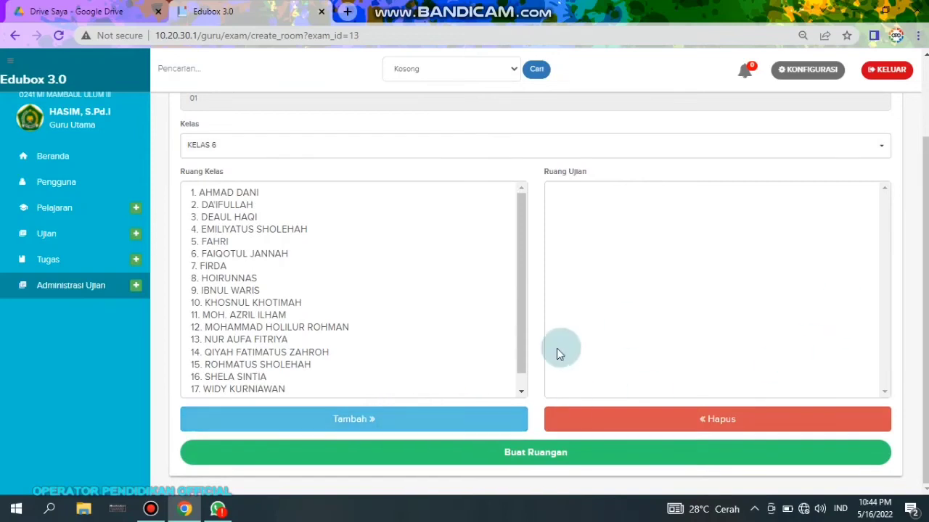
left_click(352, 418)
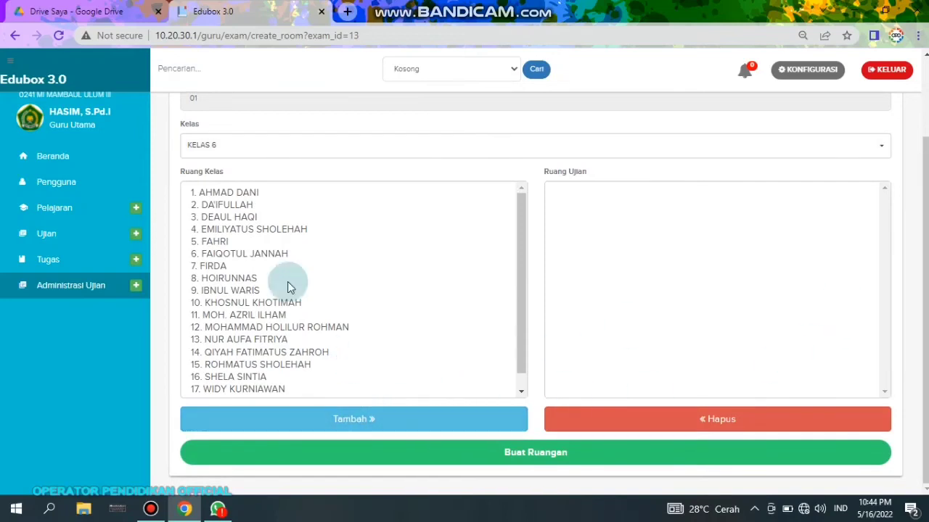
left_click(184, 187)
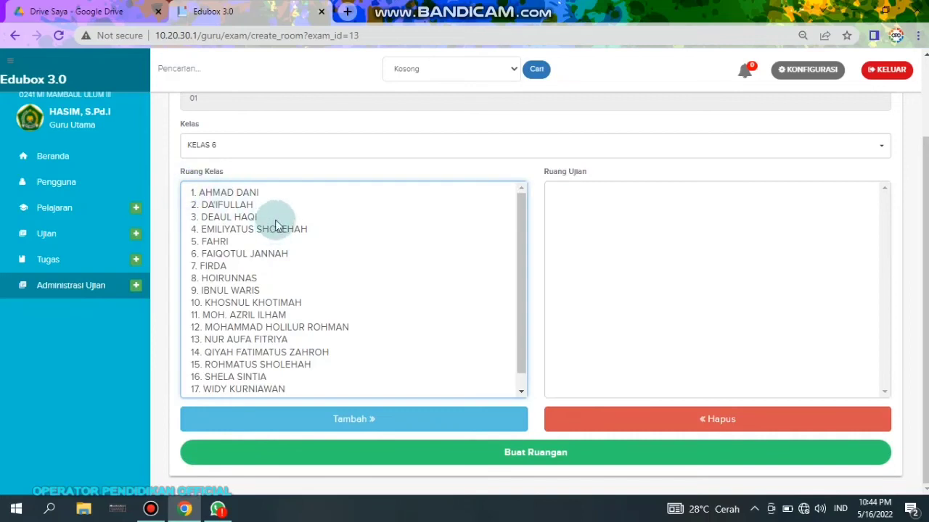
left_click_drag(282, 192, 245, 424)
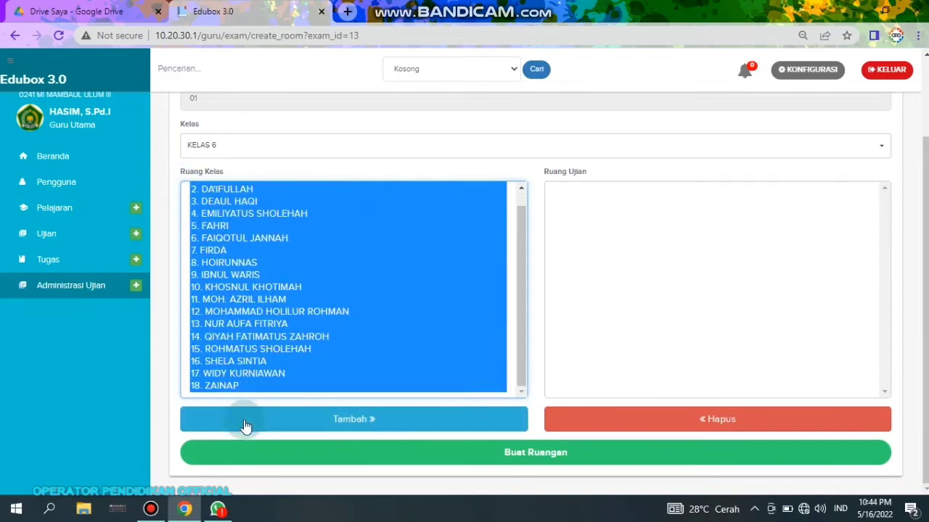
left_click(380, 427)
left_click(381, 427)
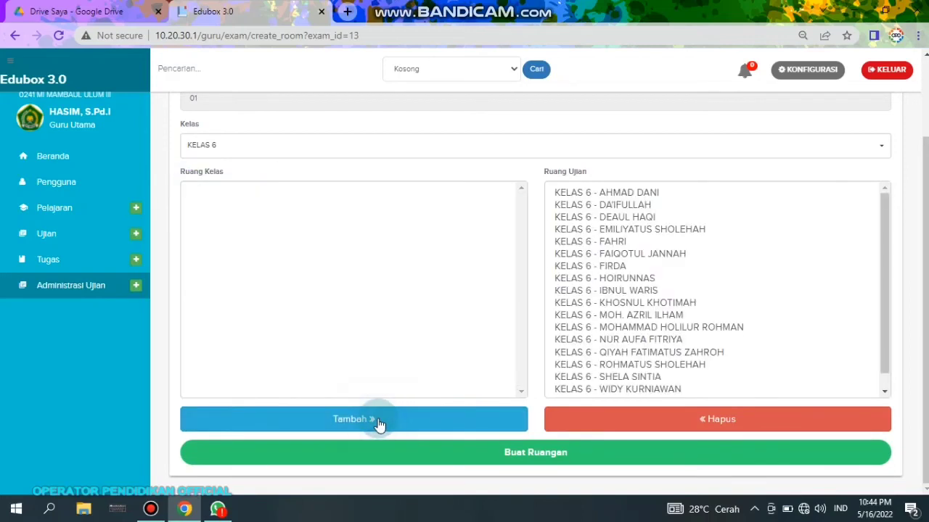
left_click(535, 454)
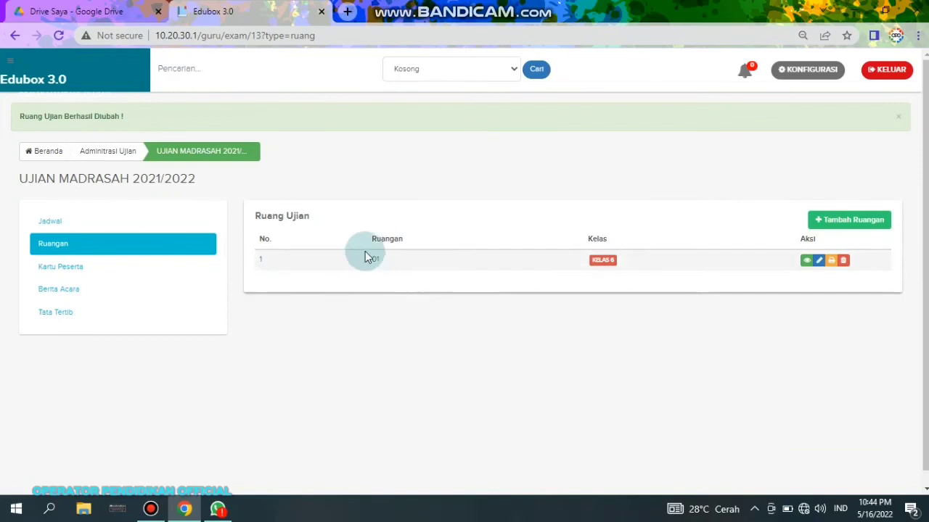
- Show the Kartu Peserta participant cards for KELAS 6
left_click(101, 274)
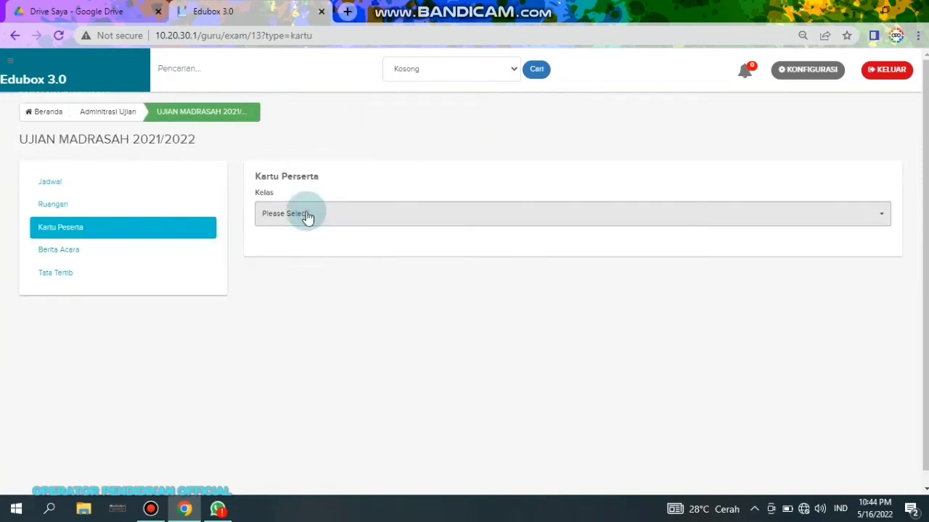
left_click(308, 216)
left_click(279, 273)
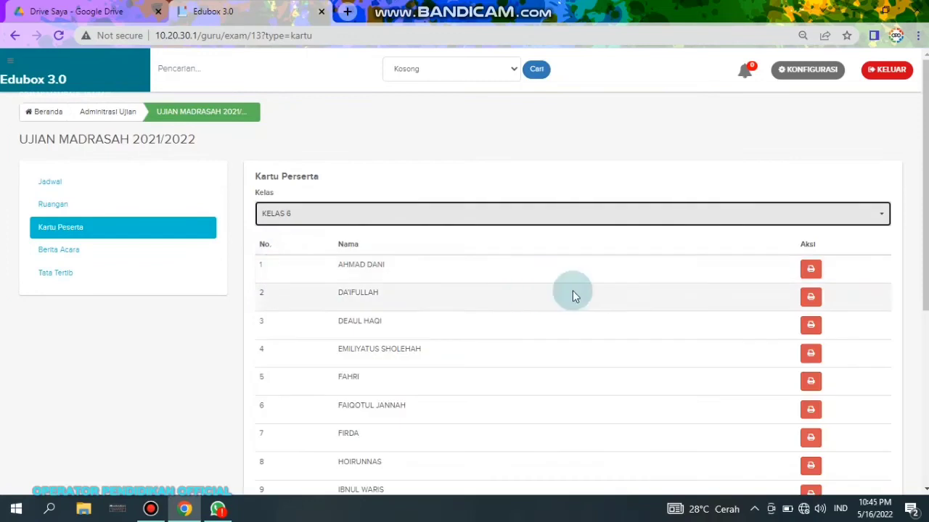
- View the Berita Acara and Tata Tertib pages, then return to Administrasi Ujian
left_click(87, 257)
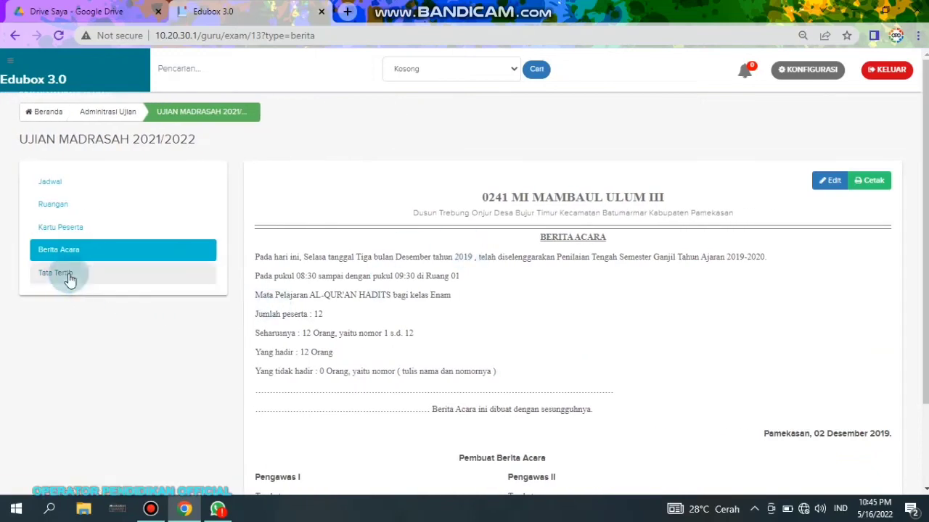
left_click(69, 279)
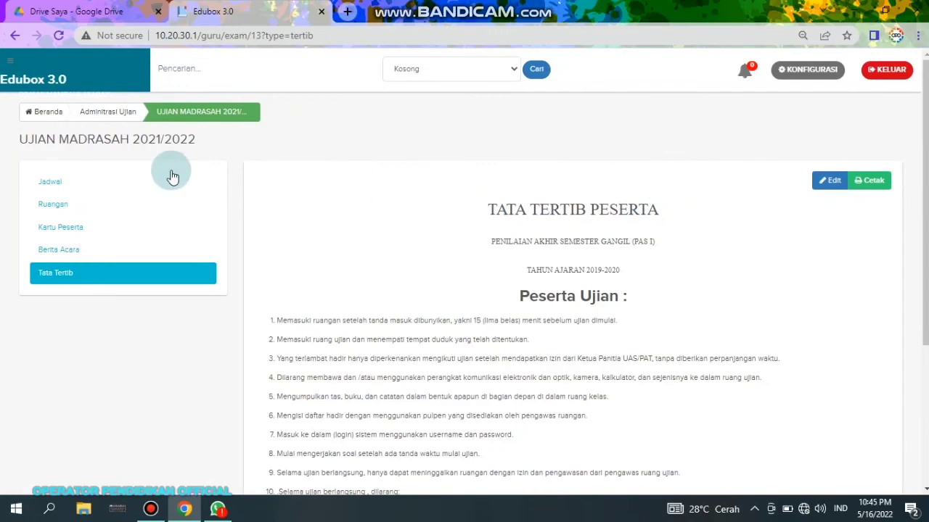
left_click(108, 118)
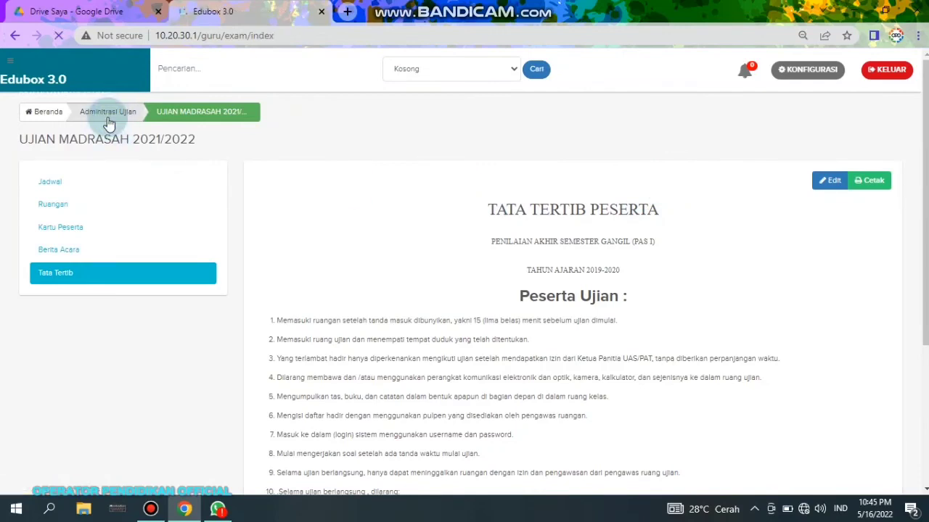
- Move through the lesson and Ujian lists to the Membuat Ujian Baru form
left_click(88, 209)
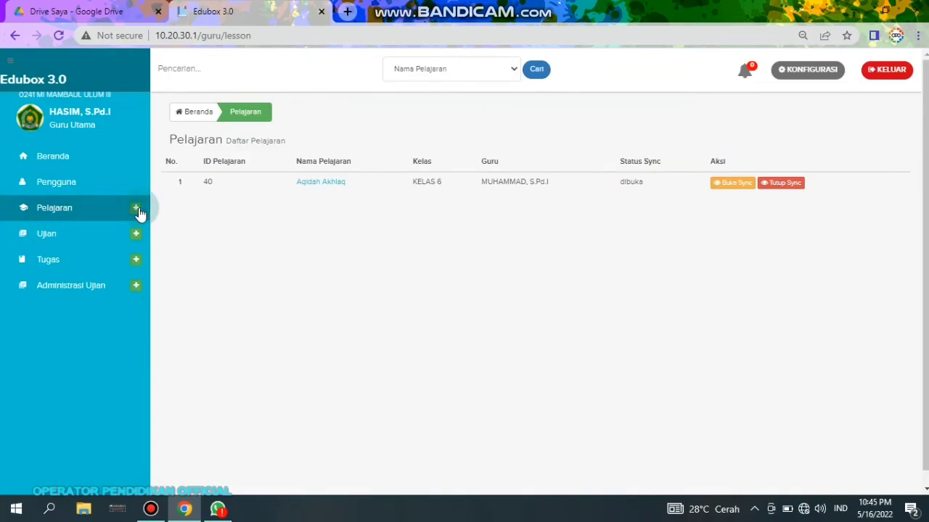
left_click(72, 239)
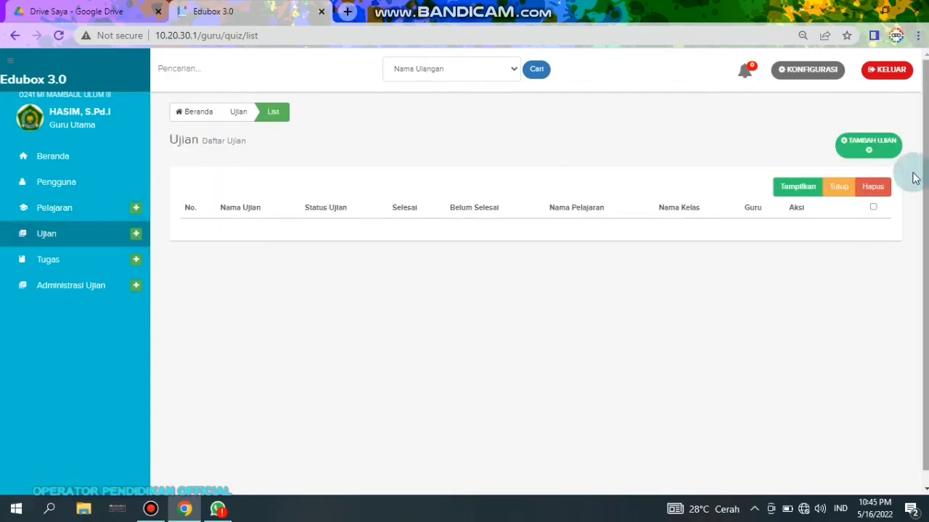
left_click(874, 152)
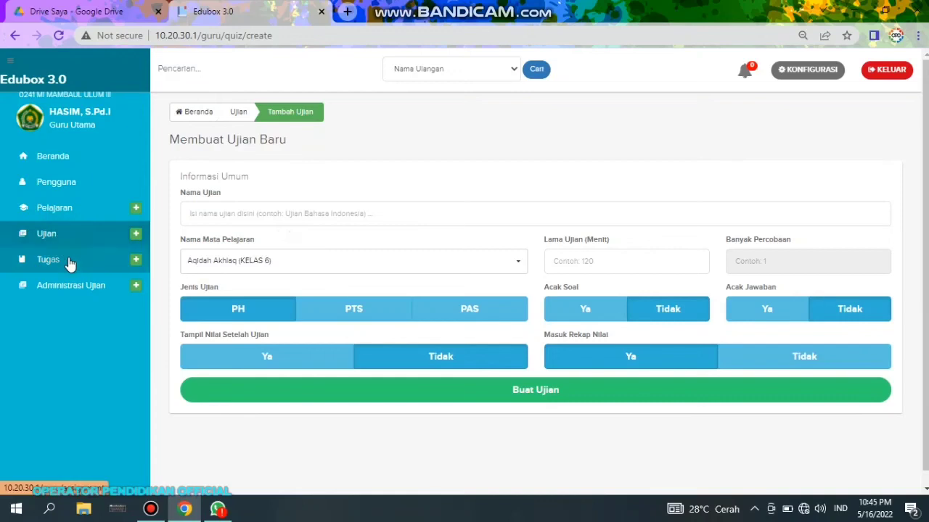
- Type 'B' as exam name, browse subjects and duration, then abandon the form for Beranda
left_click(298, 214)
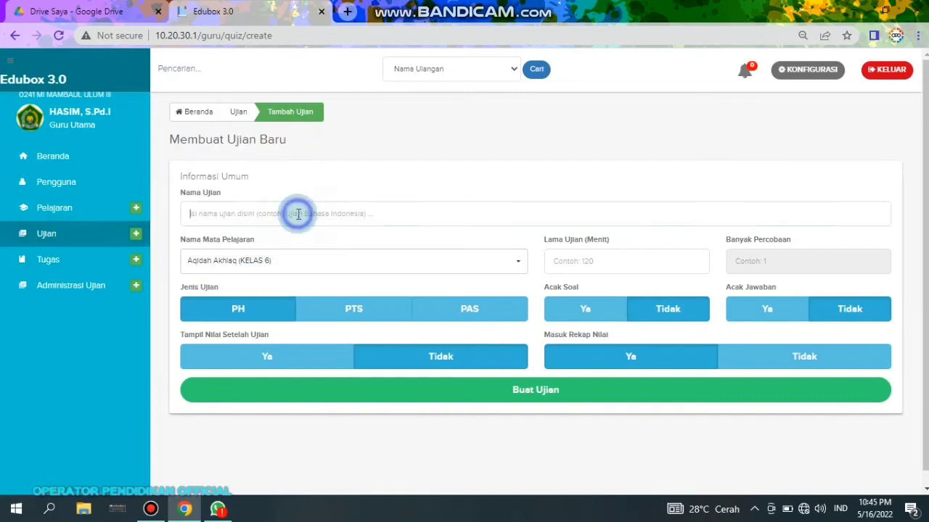
left_click(256, 266)
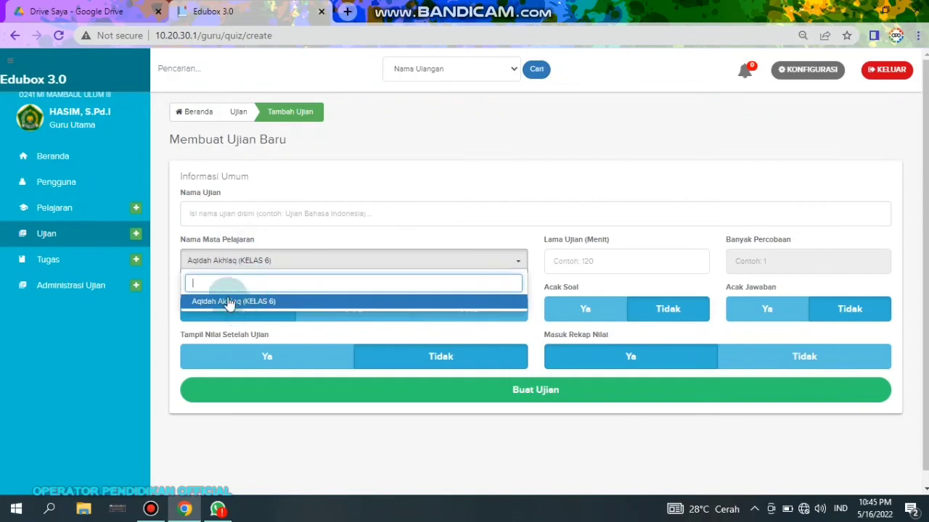
left_click(195, 215)
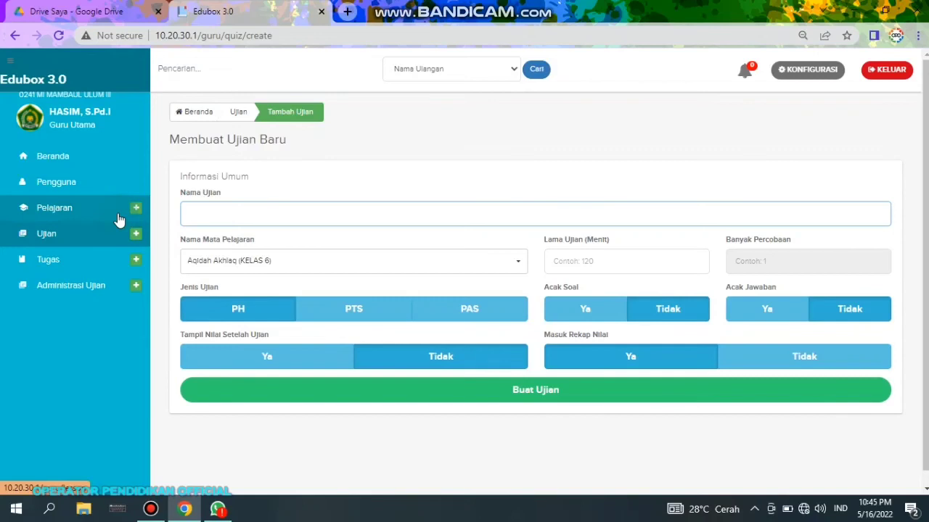
left_click(225, 217)
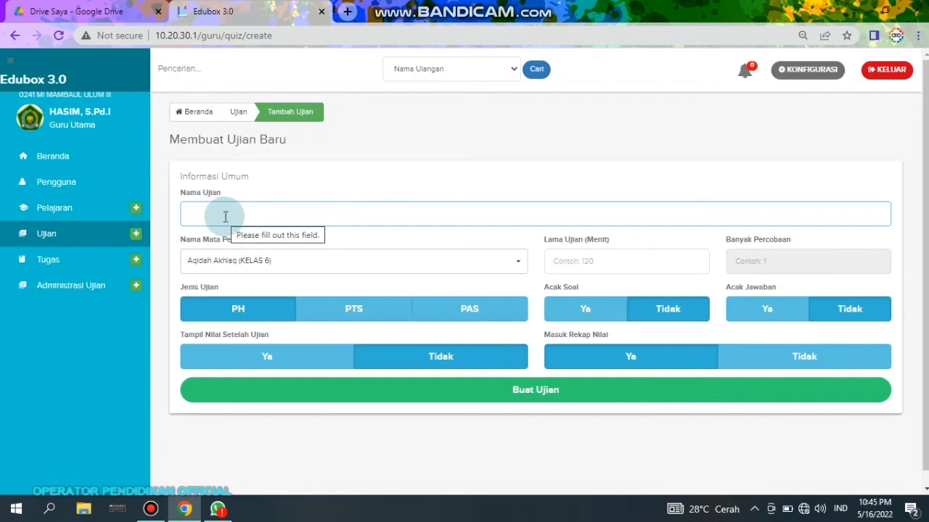
type("B")
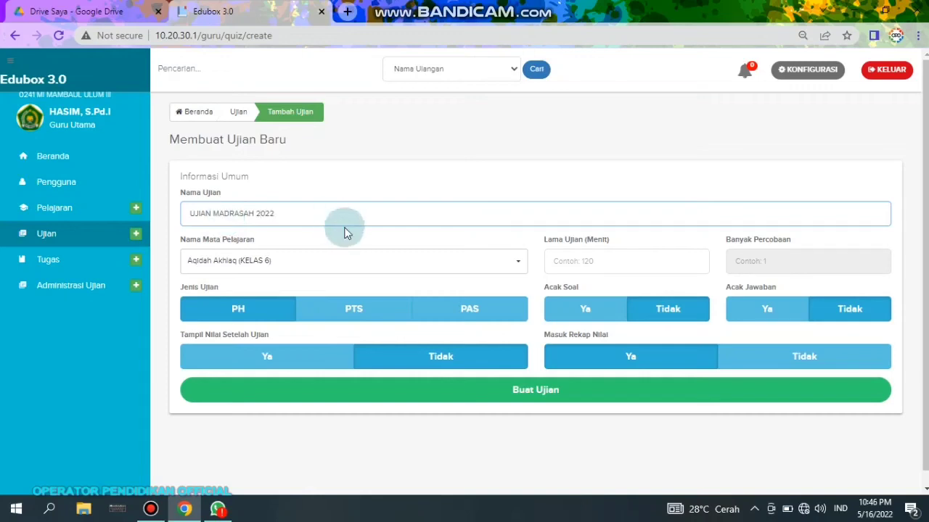
left_click(383, 265)
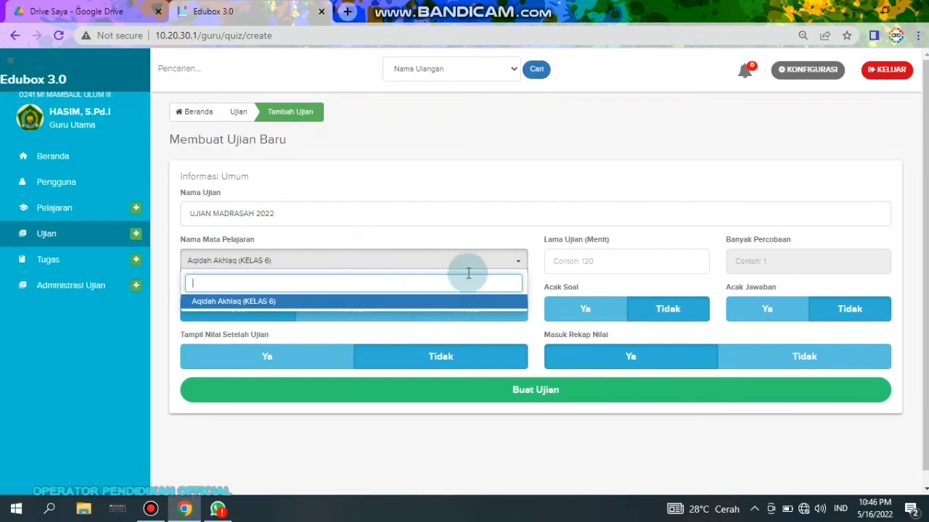
left_click(557, 261)
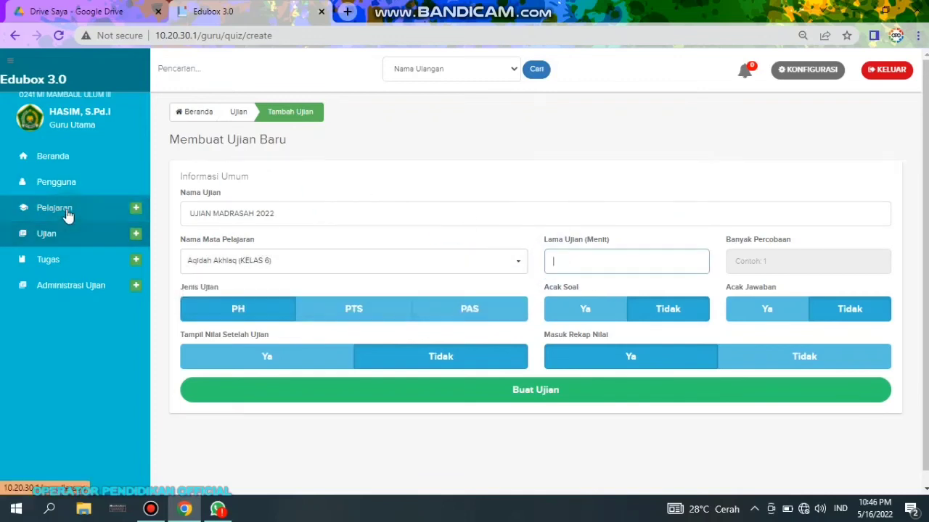
left_click(400, 7)
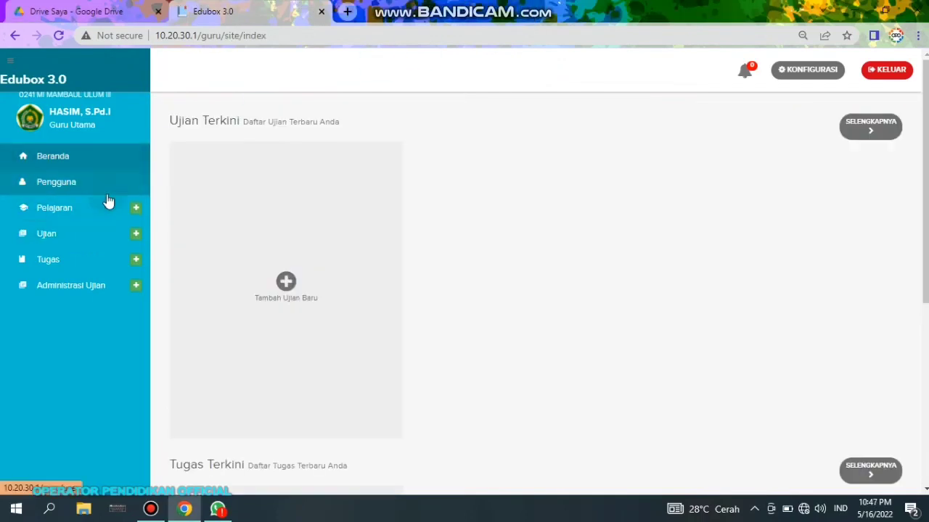
- Create a KELAS 6 Bahasa Indonesia (Wajib A) lesson with the suggested teacher assigned
left_click(137, 214)
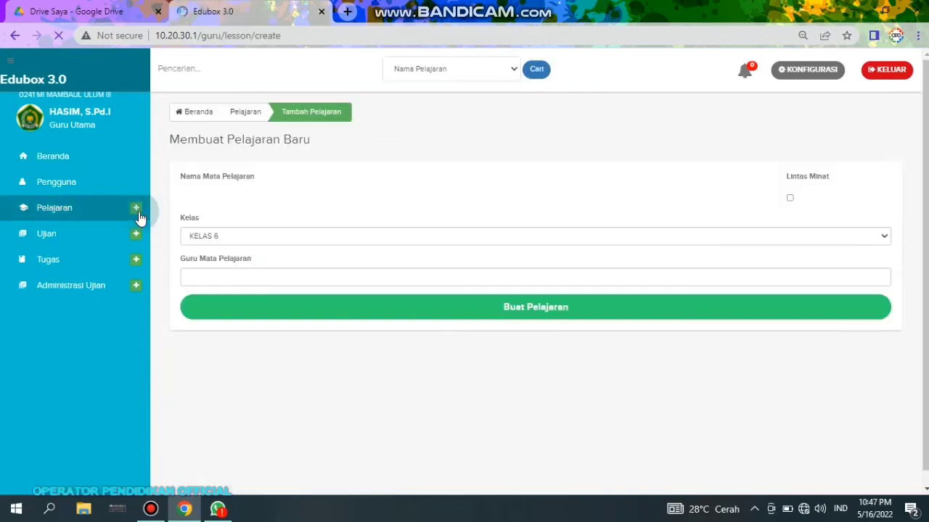
left_click(360, 206)
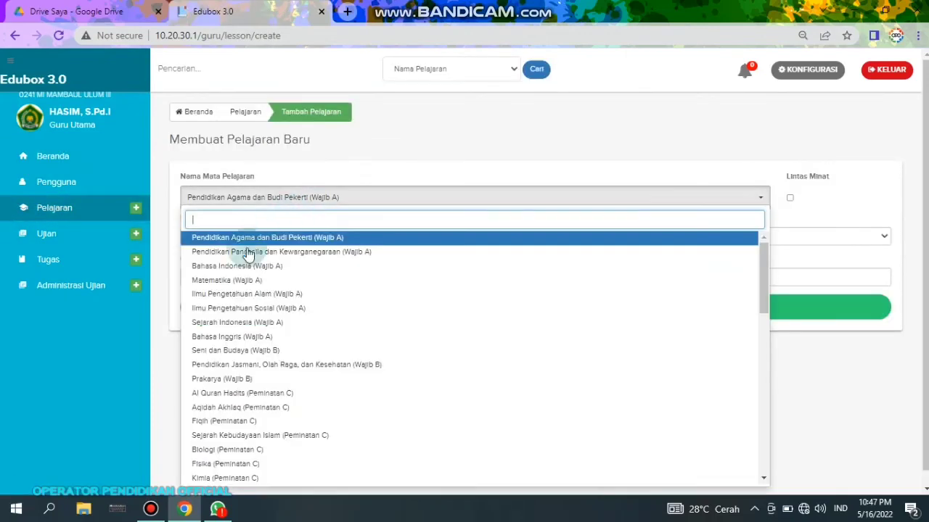
left_click(235, 265)
left_click(240, 276)
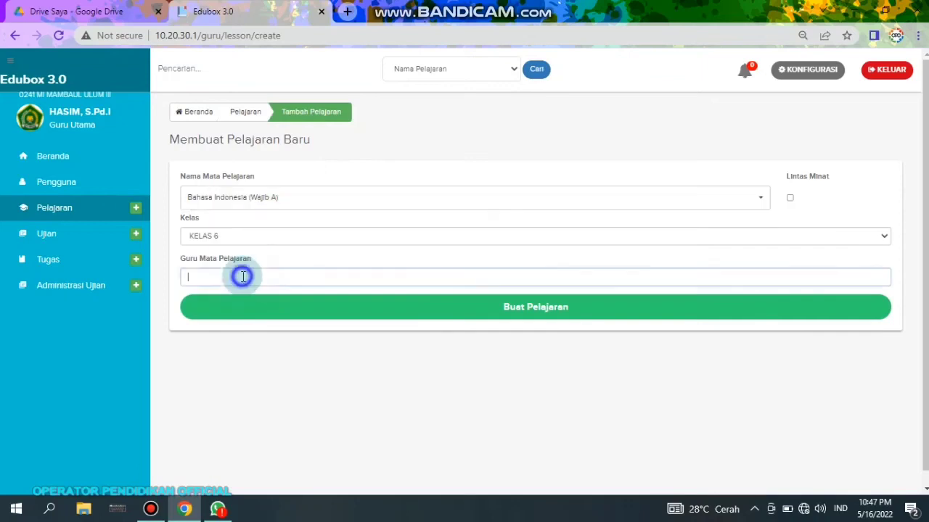
type("HAM")
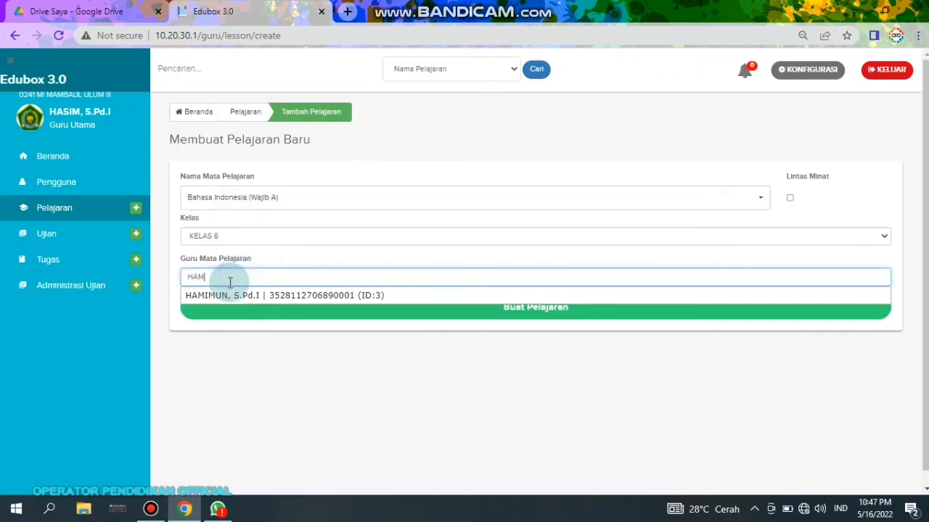
left_click(244, 295)
left_click(493, 315)
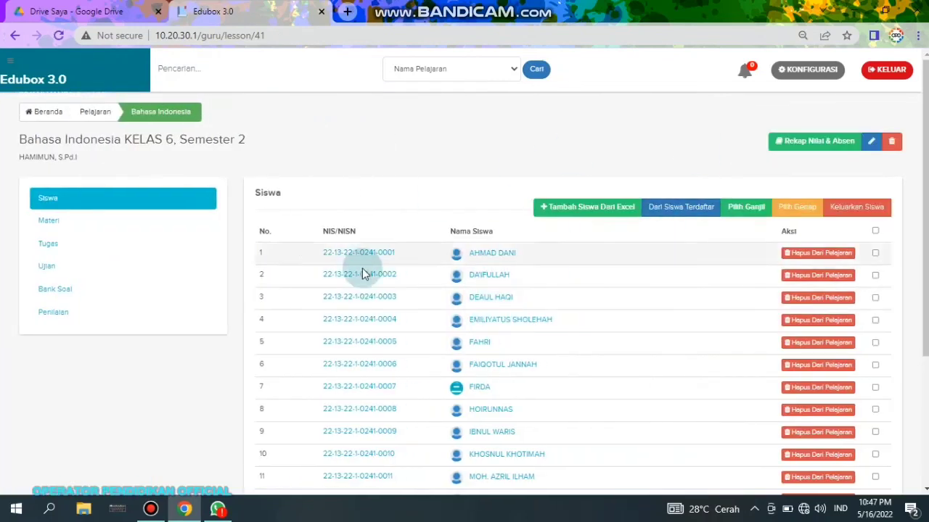
- Check the lesson's Materi, Tugas and Ujian sections, then bring up the Import Soal dialog
left_click(112, 220)
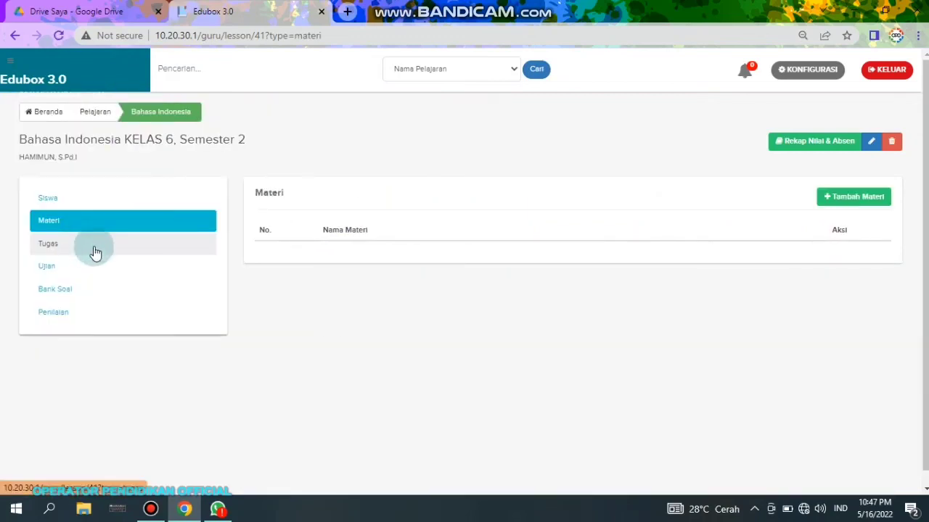
left_click(69, 252)
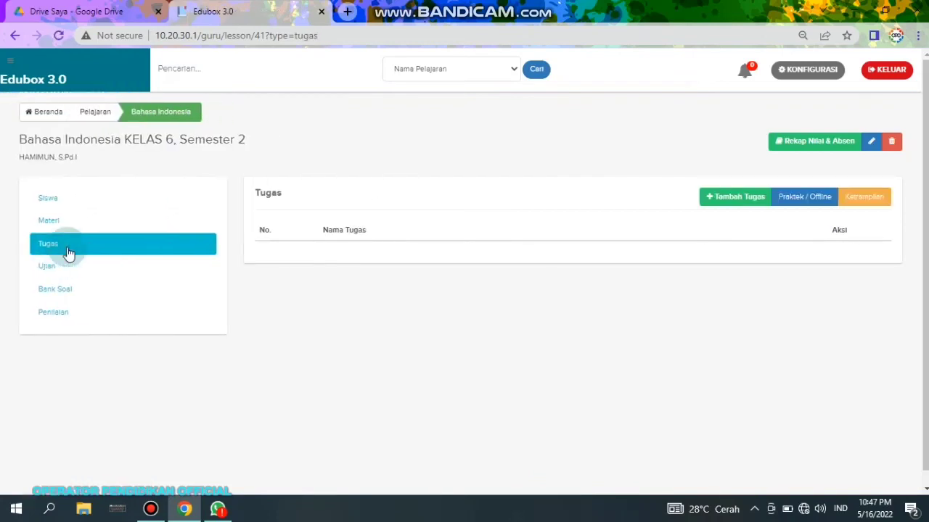
left_click(55, 268)
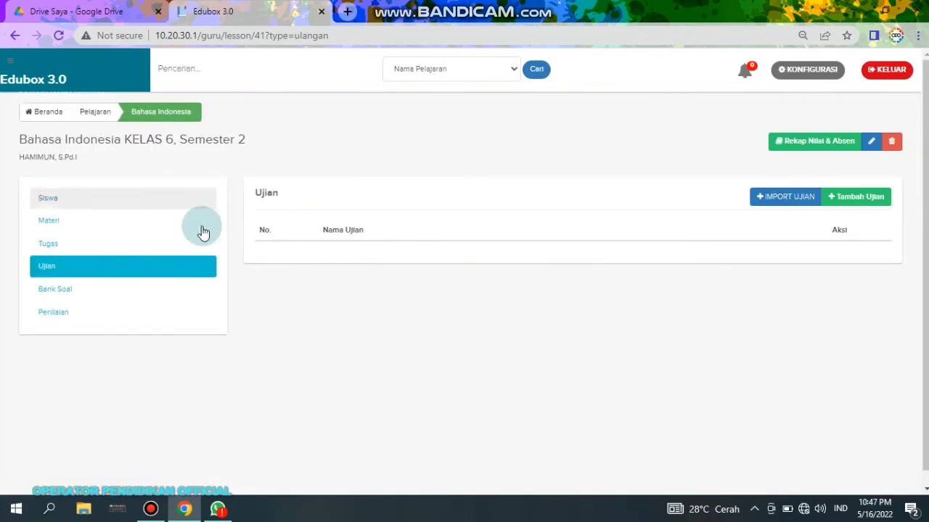
left_click(754, 200)
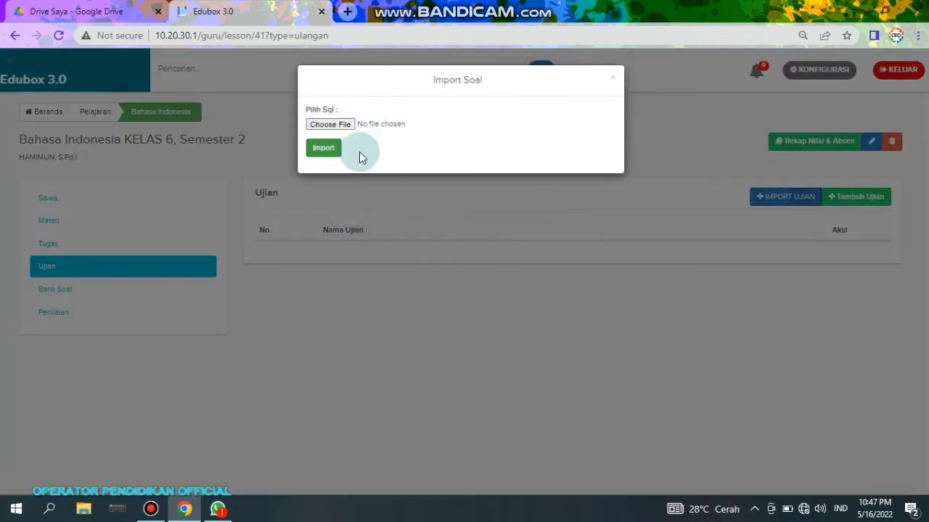
- Import UM_B._INDONISIA_2021.2022.sql from Downloads, creating the draft exam UM B - KELAS 6
left_click(323, 129)
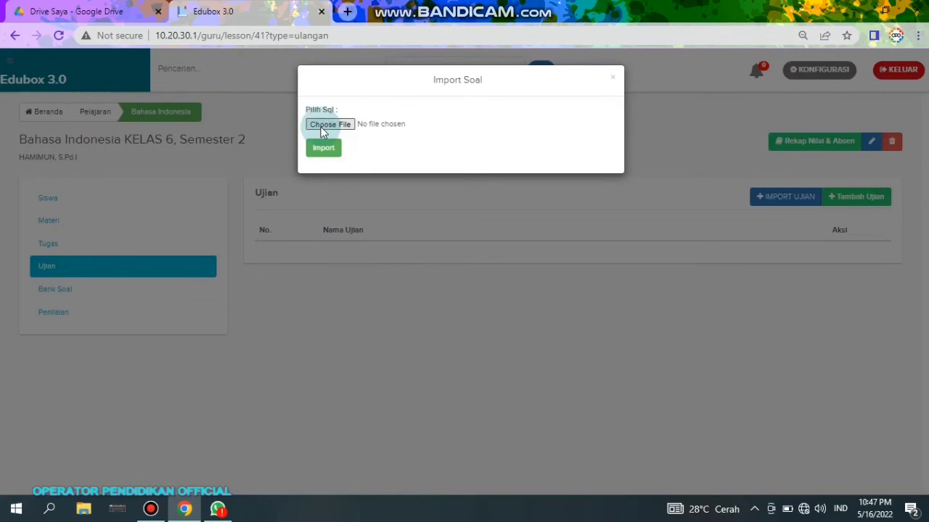
left_click(324, 129)
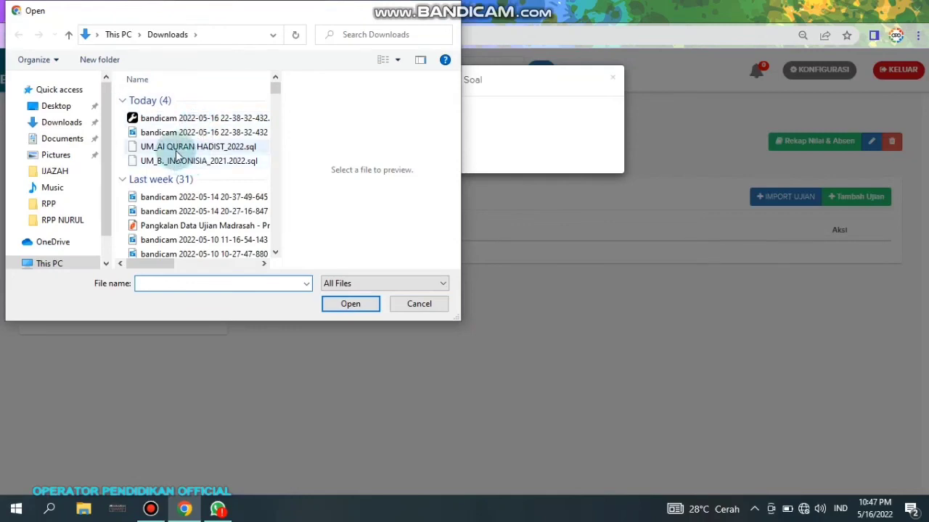
left_click(190, 160)
left_click_drag(153, 266, 196, 264)
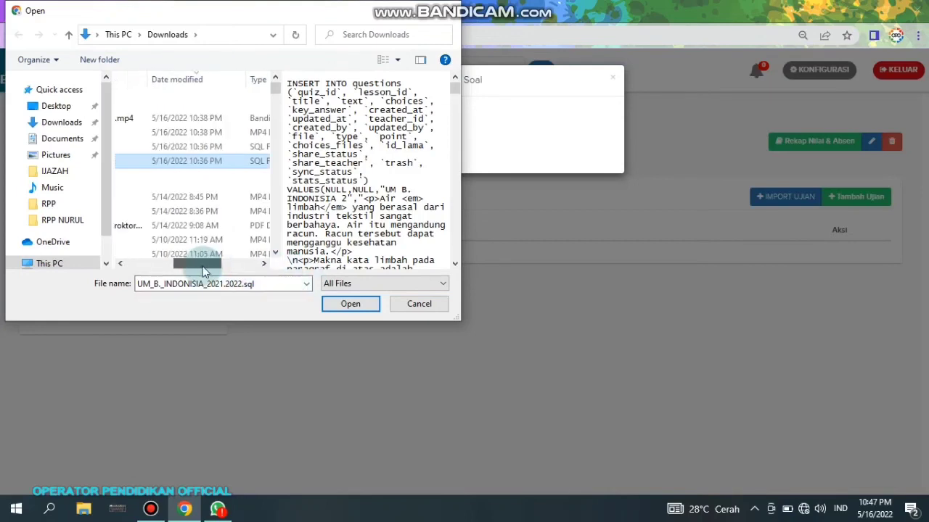
left_click(350, 304)
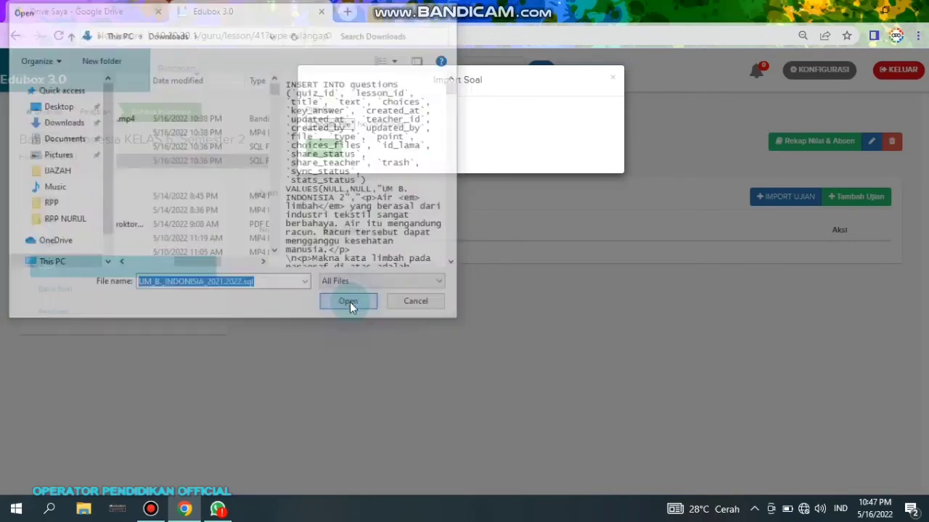
left_click(323, 149)
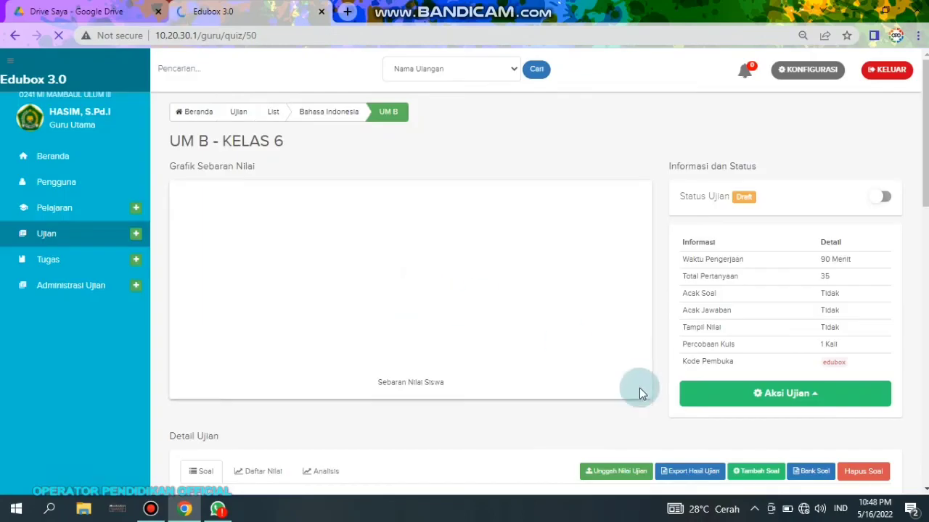
- Toggle Status Ujian on and off so UM B - KELAS 6 becomes Ditutup
scroll(920, 174, "down", 3)
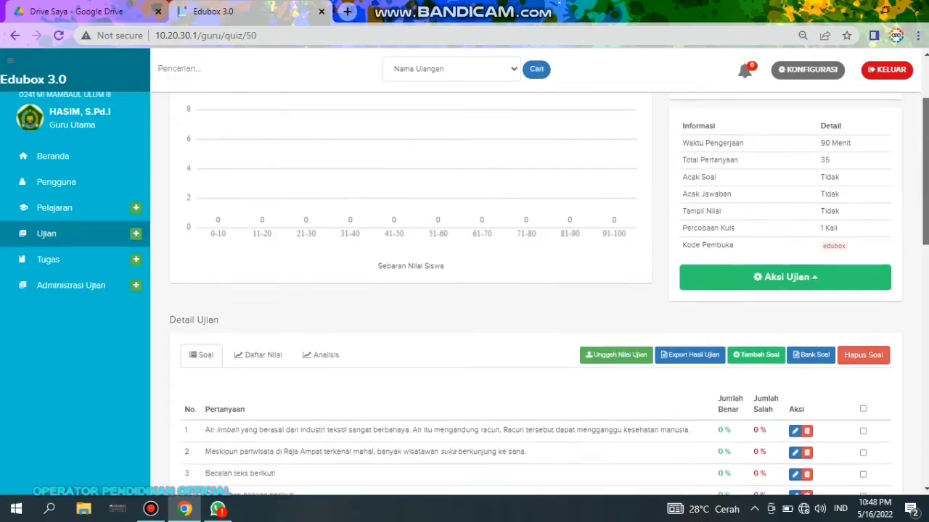
scroll(925, 150, "up", 3)
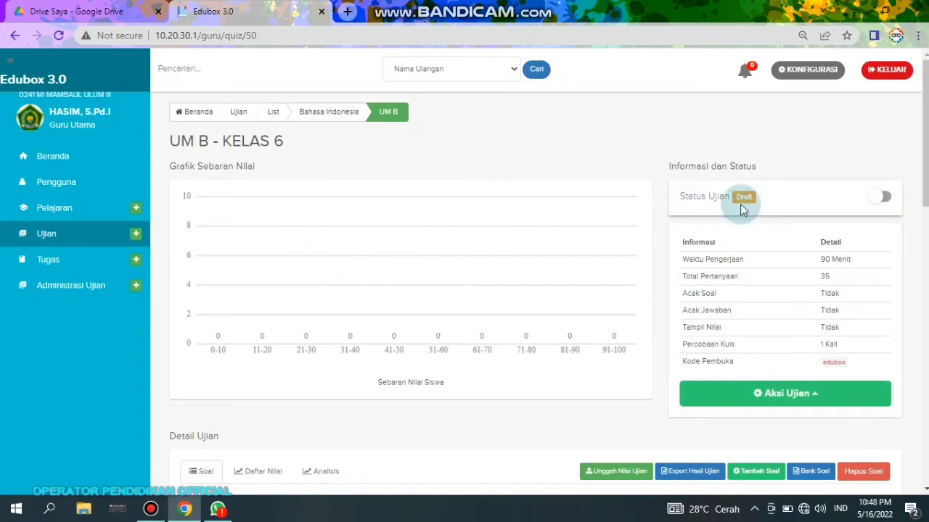
left_click(876, 197)
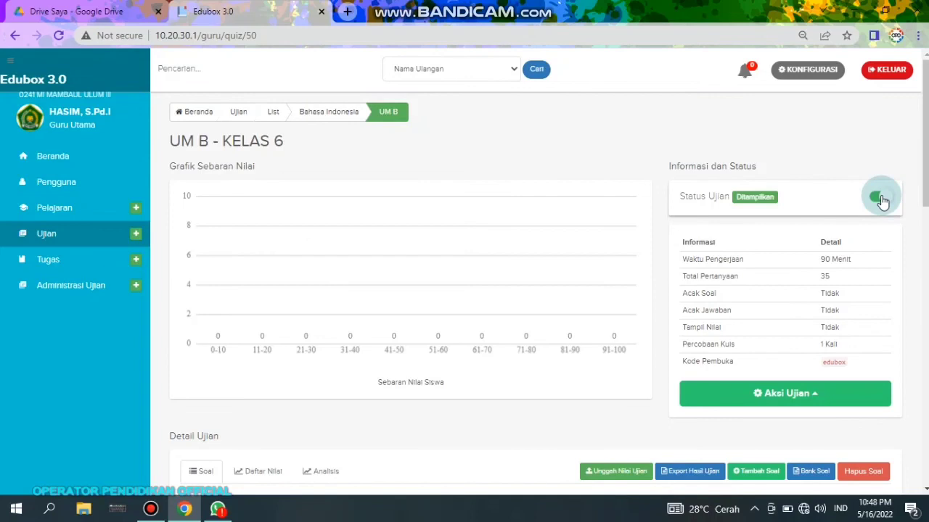
left_click(881, 200)
left_click(796, 389)
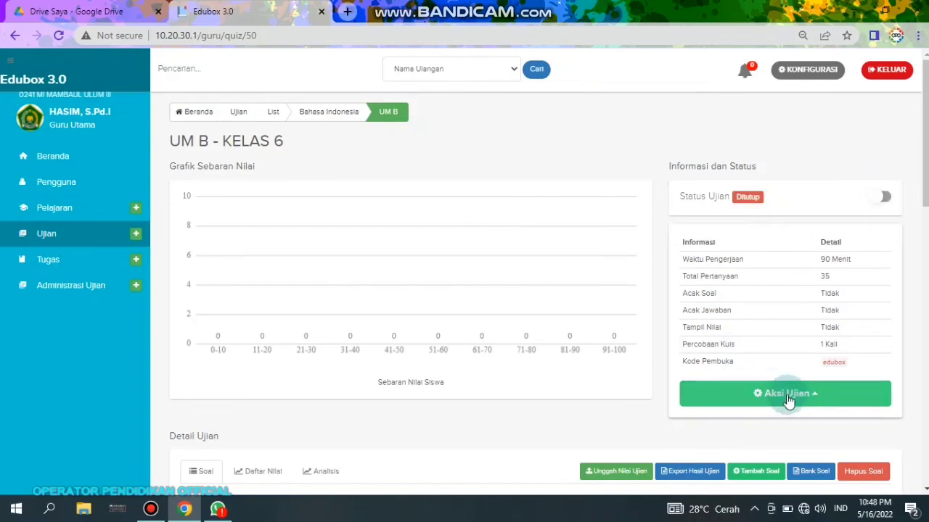
left_click(788, 399)
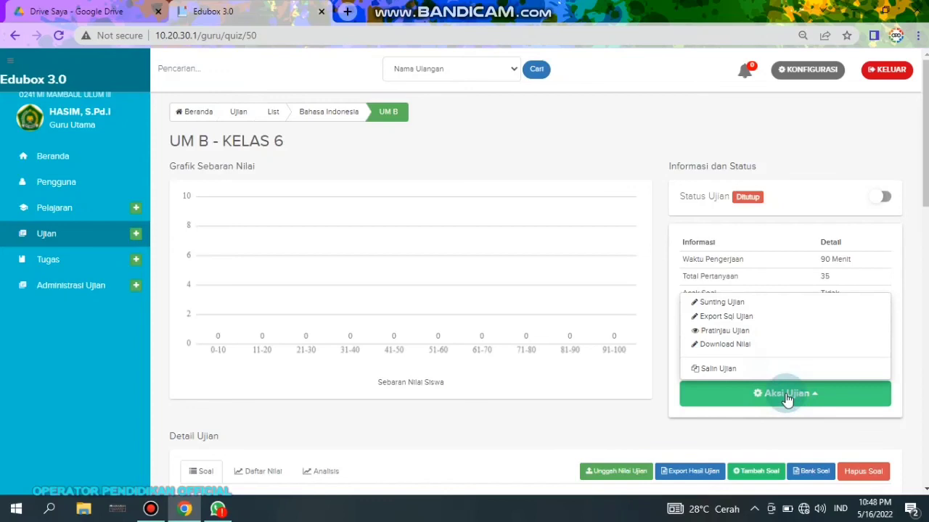
- In Sunting Ujian, replace the exam passcode with the saved autofill suggestion
left_click(706, 303)
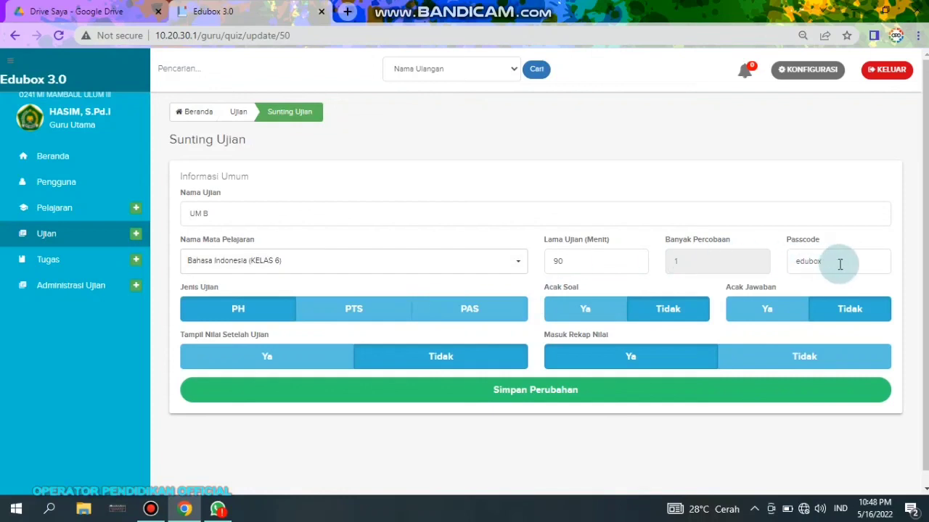
left_click_drag(839, 264, 793, 265)
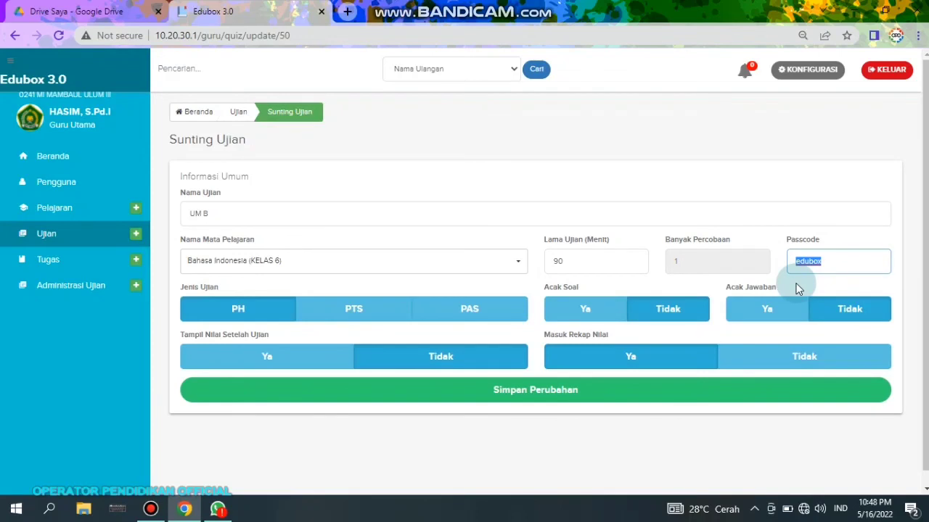
type("mi")
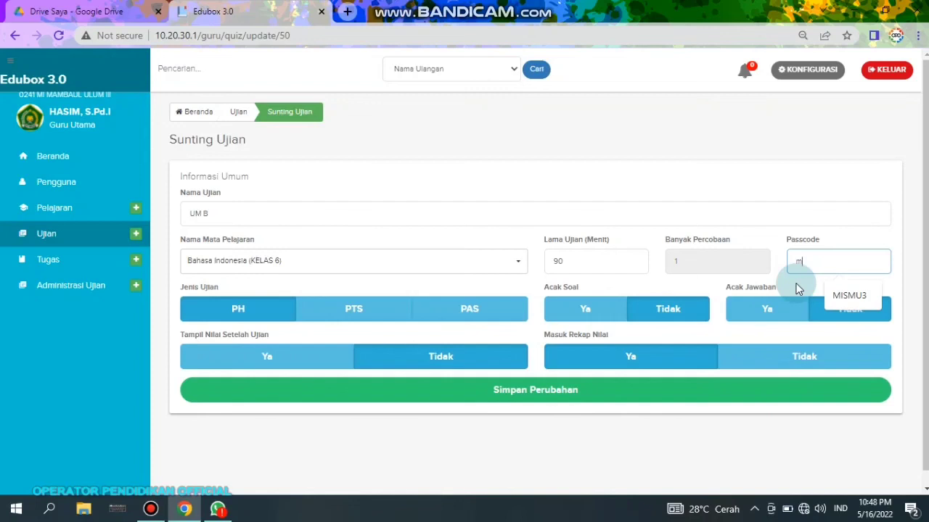
left_click(860, 297)
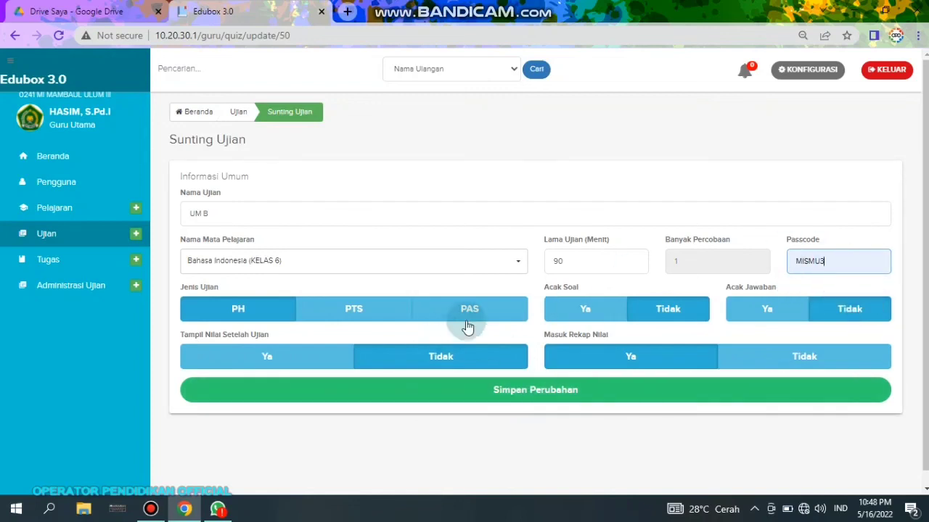
- Rename the exam to UM BAHASA INDONESIA and save the changes
left_click(585, 309)
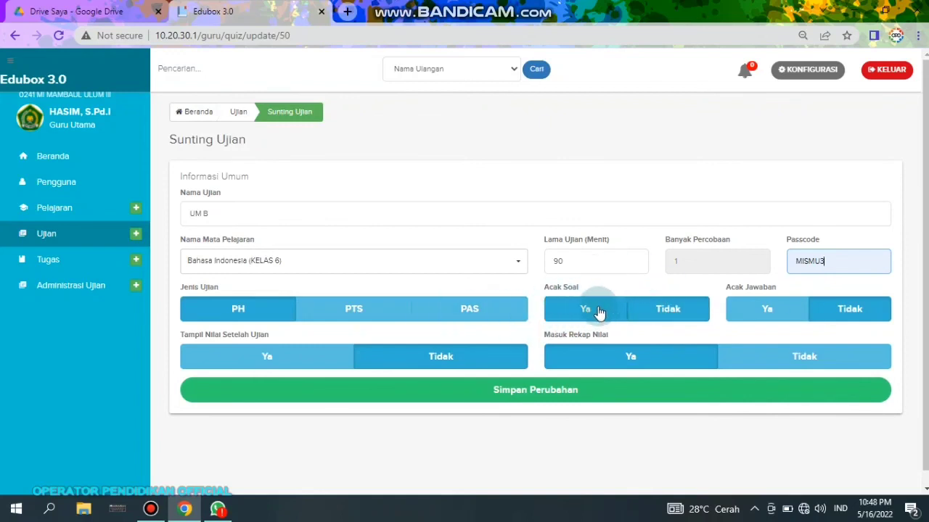
left_click(671, 309)
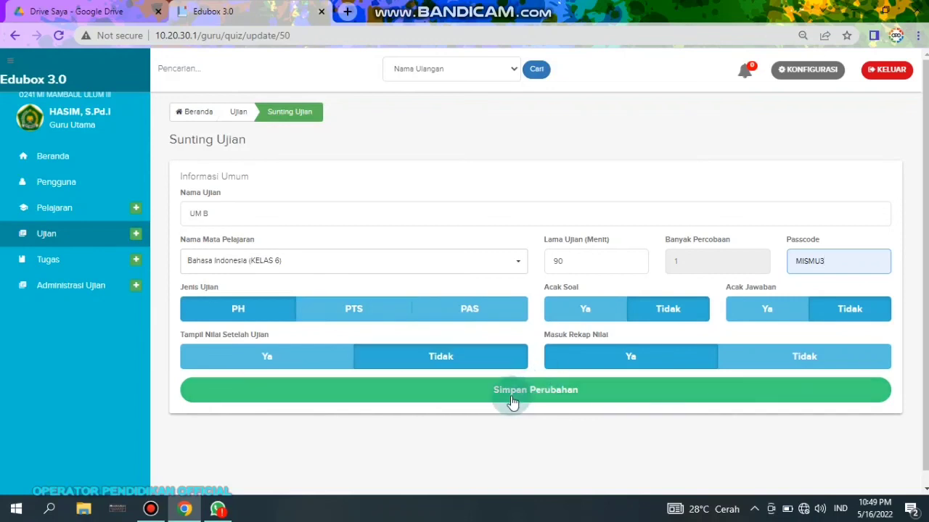
left_click(266, 212)
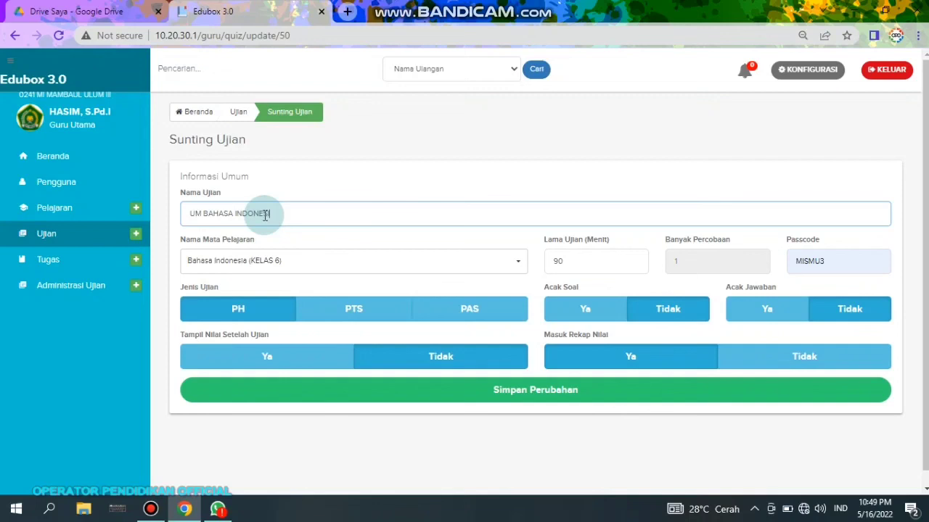
left_click(555, 391)
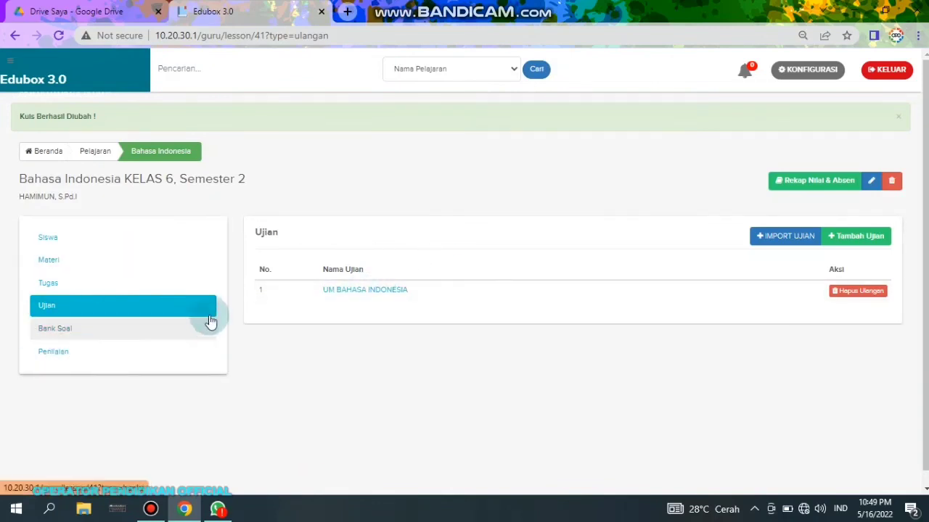
- Visit the Bank Soal, Penilaian and Siswa sections, then return to the Pelajaran list
left_click(61, 335)
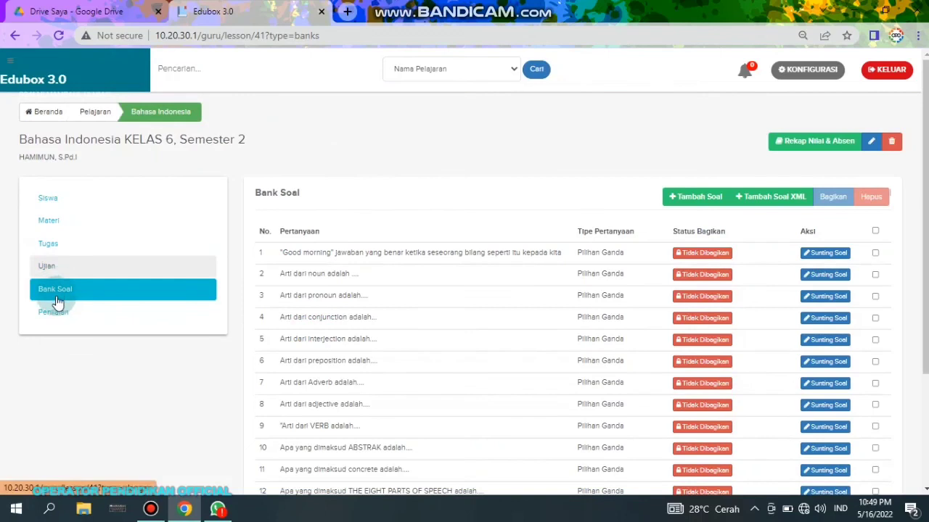
left_click(57, 311)
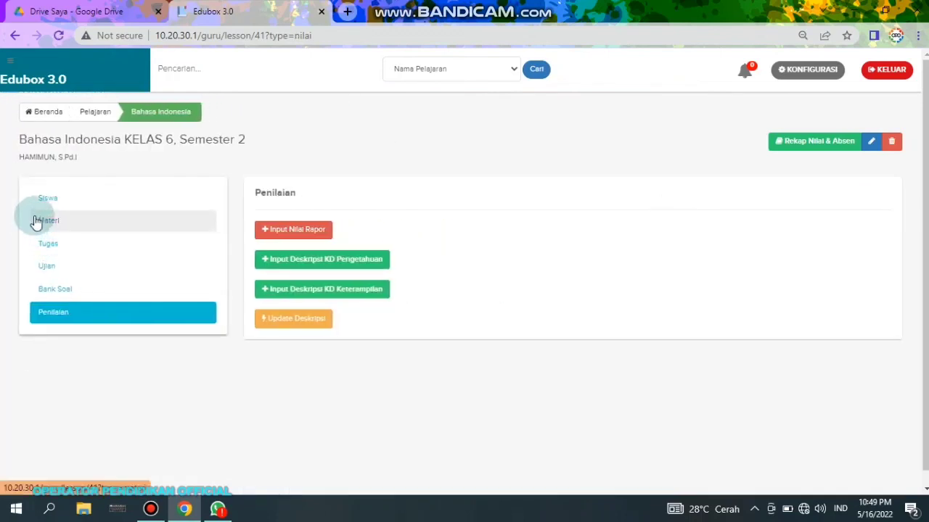
left_click(56, 202)
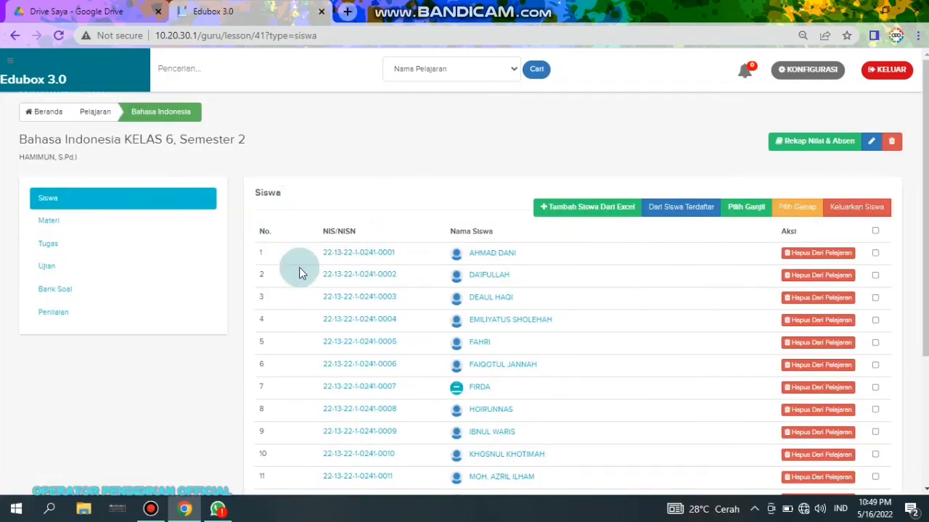
left_click(95, 113)
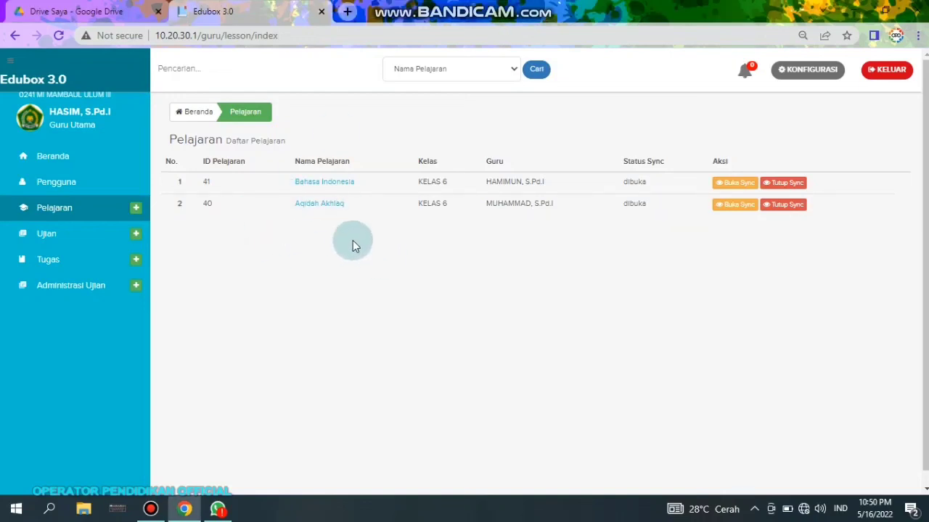
- Create a KELAS 6 Al Quran Hadits (Peminatan C) lesson with the suggested teacher, then view its Ujian list
left_click(136, 208)
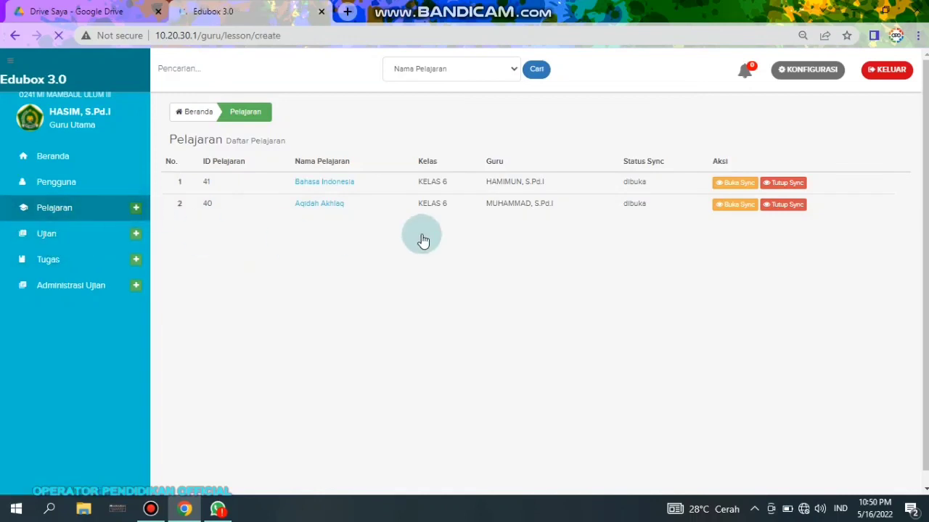
left_click(328, 201)
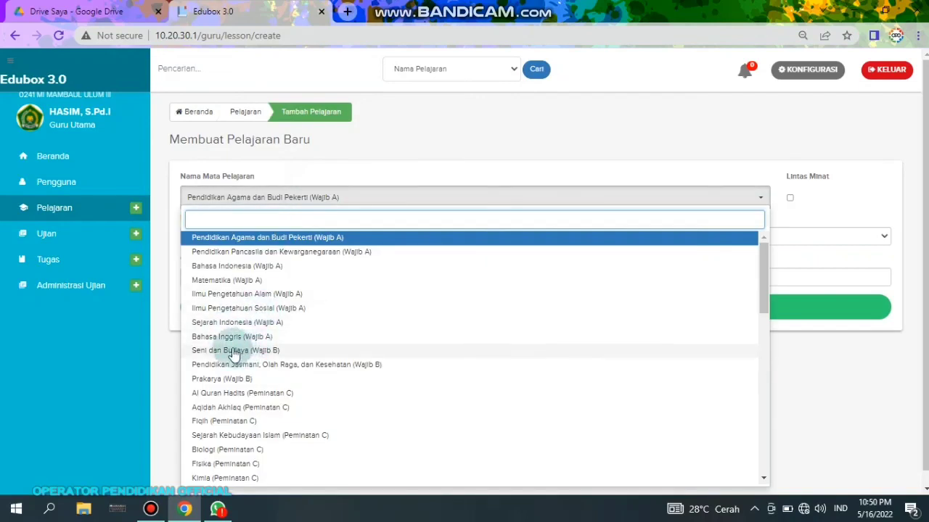
left_click(248, 395)
left_click(232, 271)
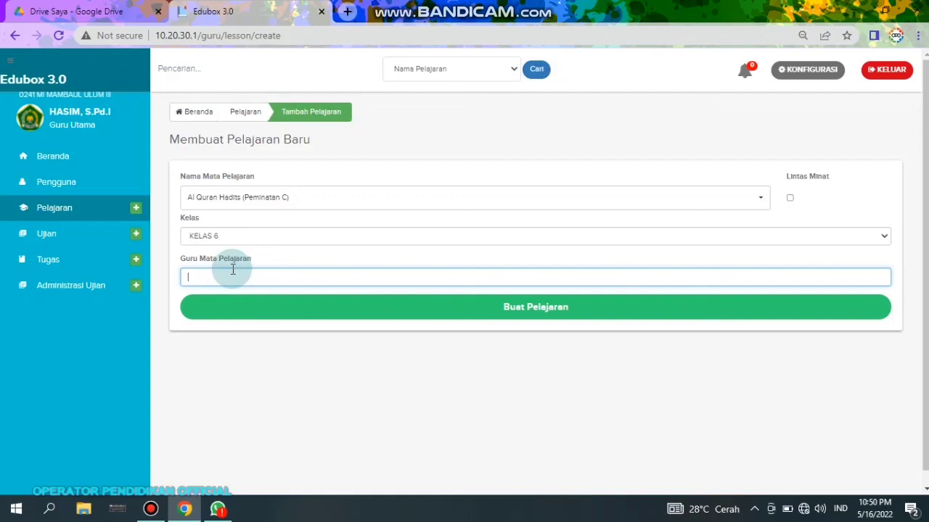
type("BD")
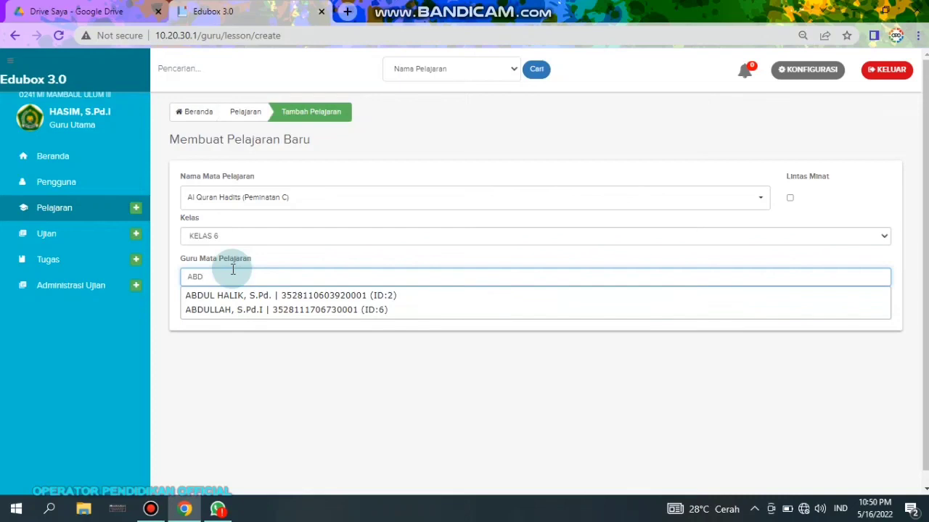
left_click(263, 311)
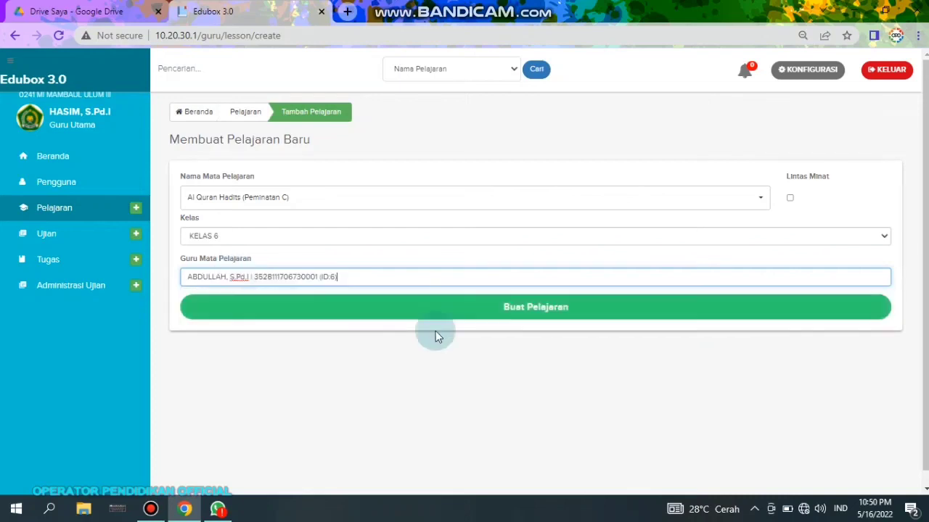
left_click(519, 305)
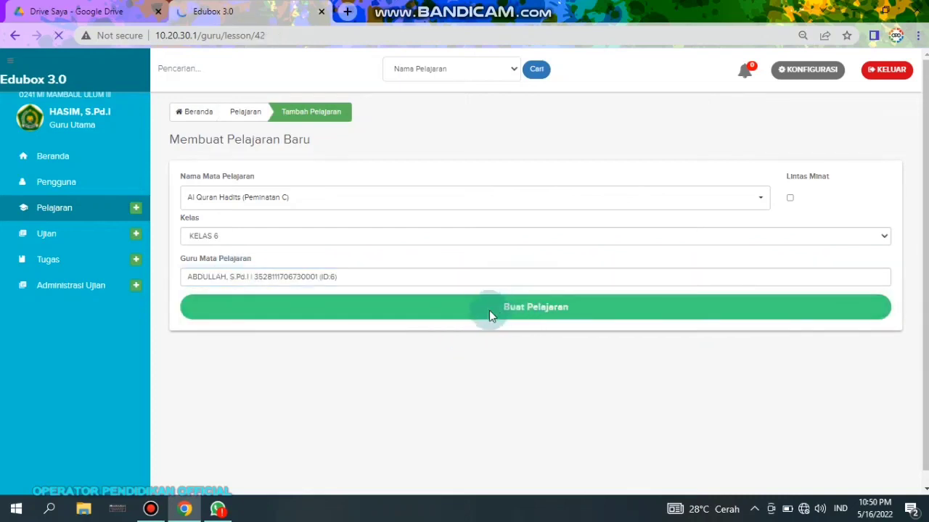
left_click(84, 268)
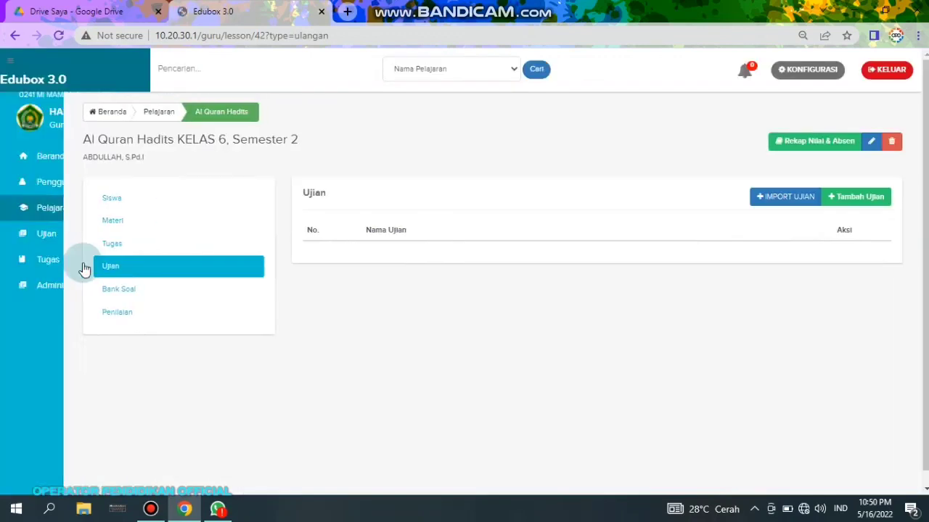
- Choose UM_AI QURAN HADIST_2022.sql from Downloads in Import Soal and import it
left_click(791, 203)
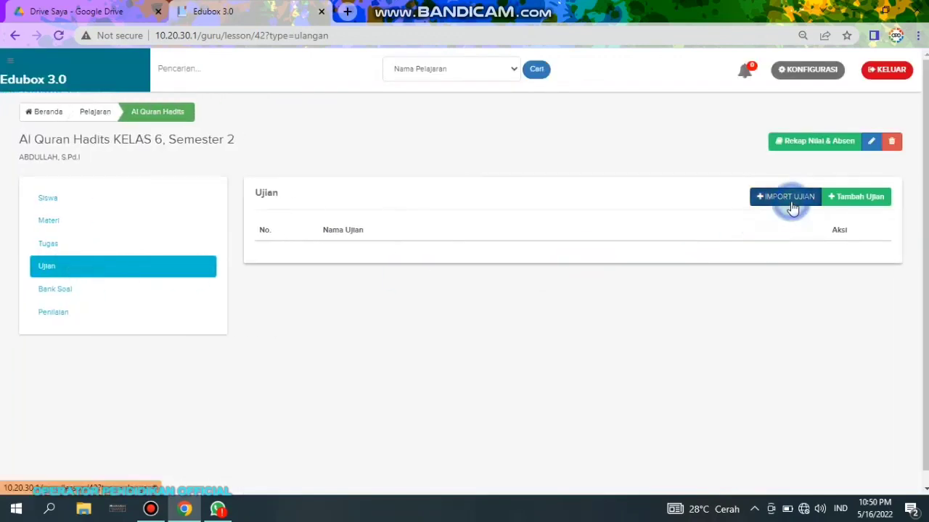
left_click(332, 123)
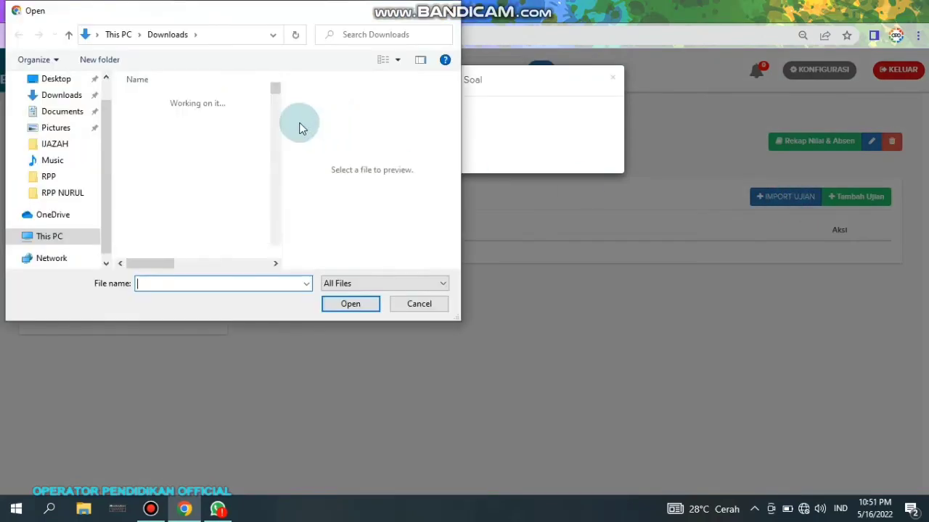
left_click(216, 162)
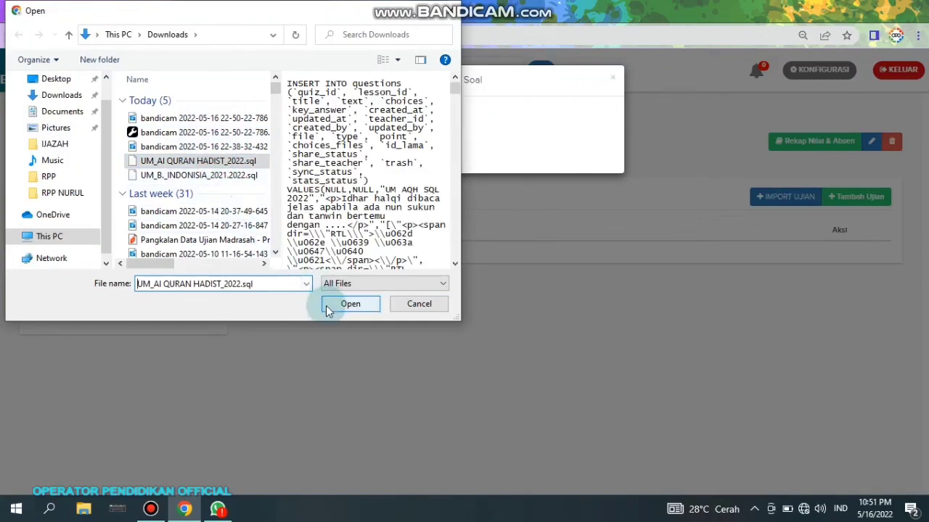
left_click(351, 308)
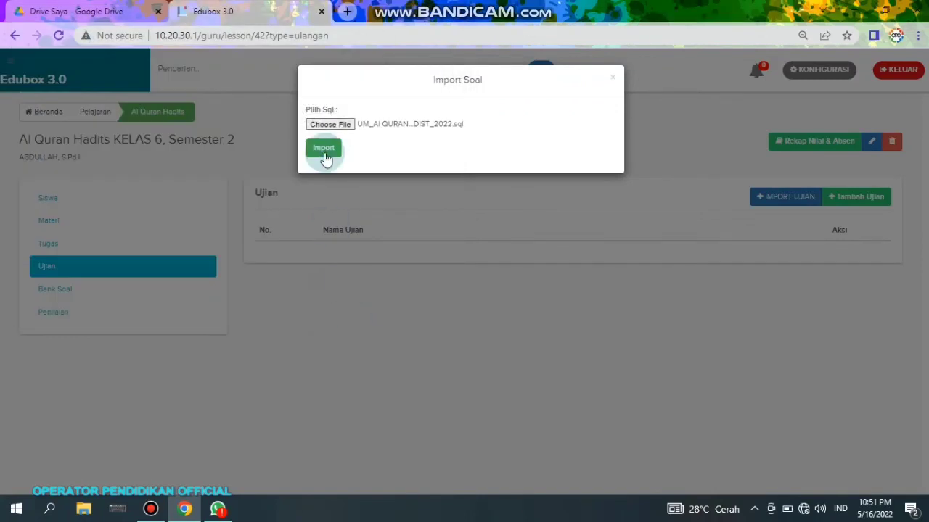
left_click(323, 149)
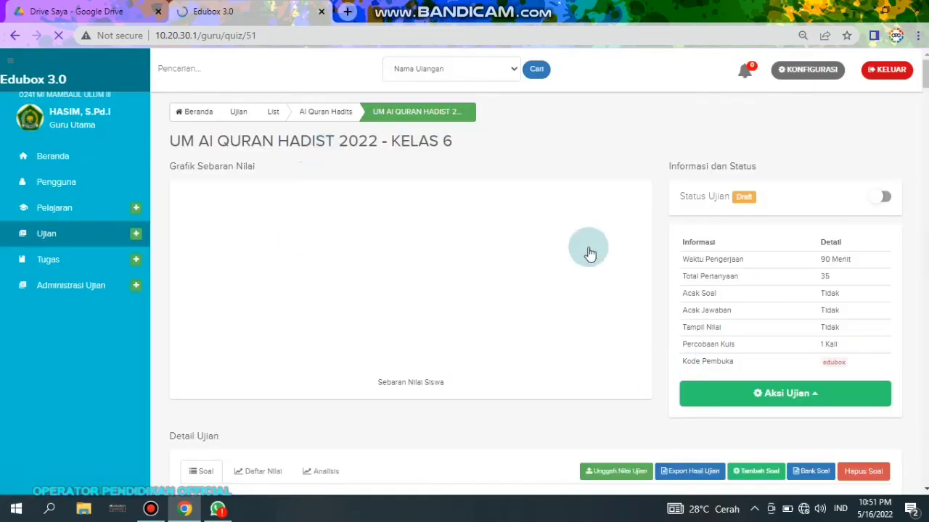
- Review the Aksi Ujian options of the draft UM AI QURAN HADIST 2022 - KELAS 6 exam, then close them
left_click(786, 394)
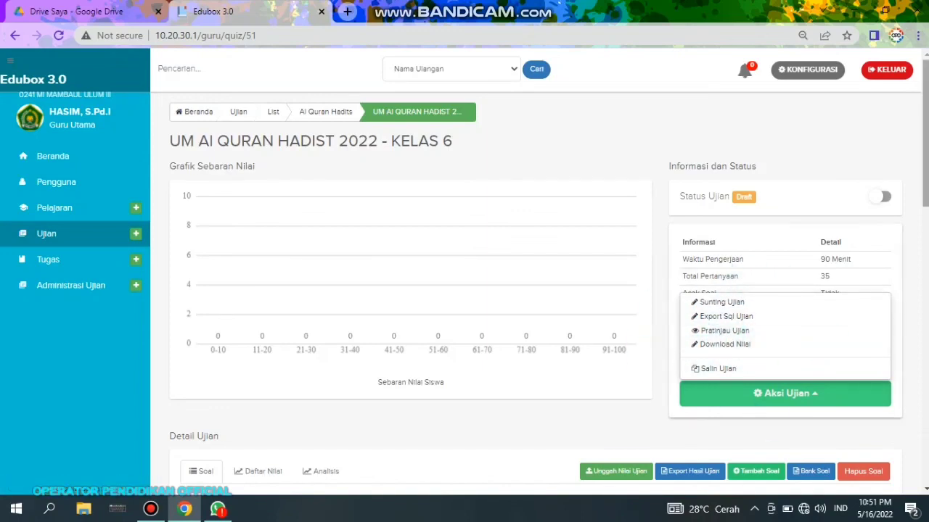
scroll(798, 218, "down", 2)
scroll(797, 218, "up", 2)
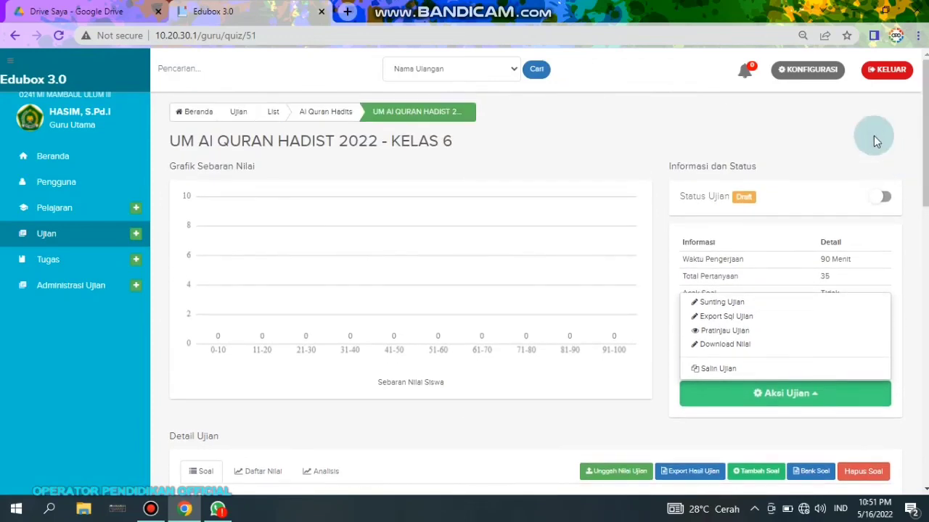
left_click(873, 135)
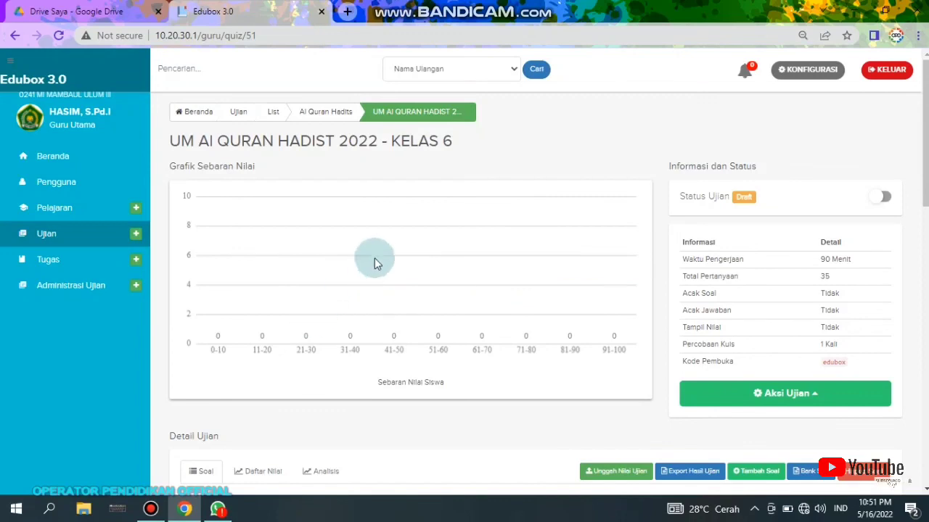
mouse_move(463, 6)
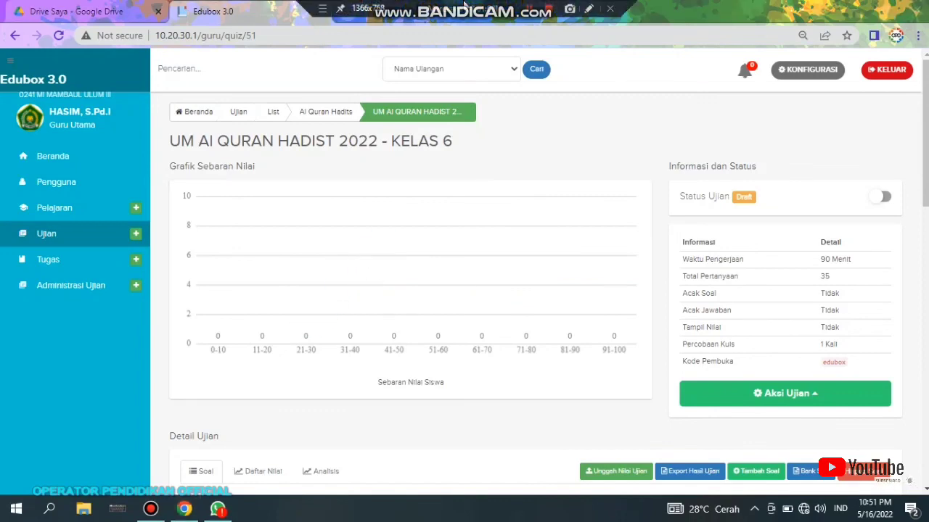